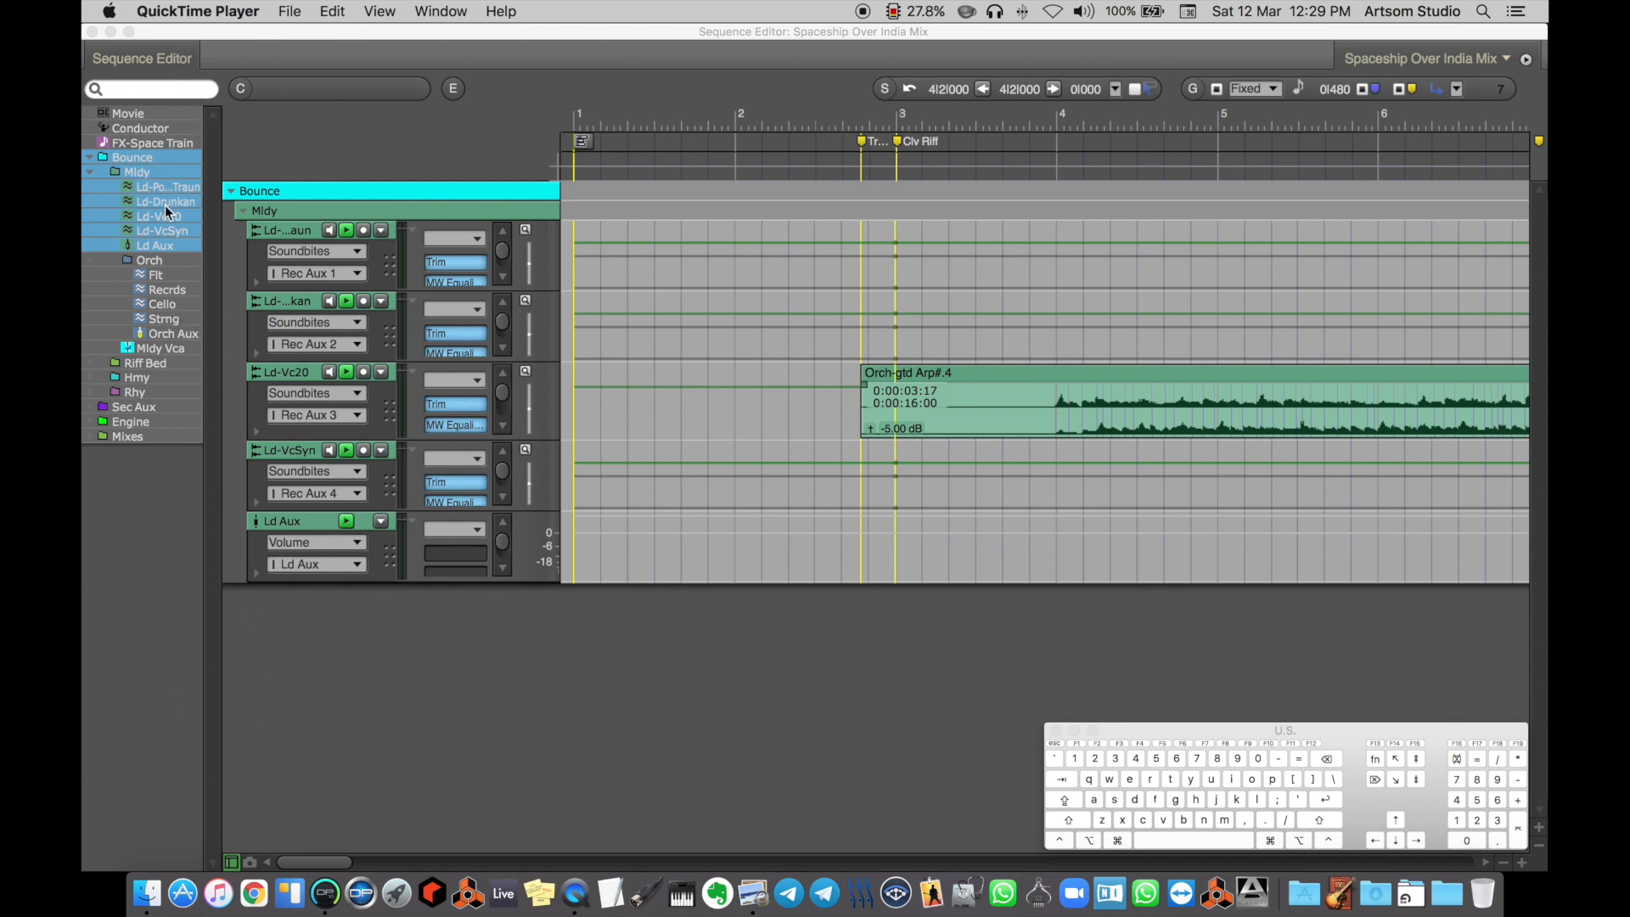
Hide the track selector list and show it again
click(231, 863)
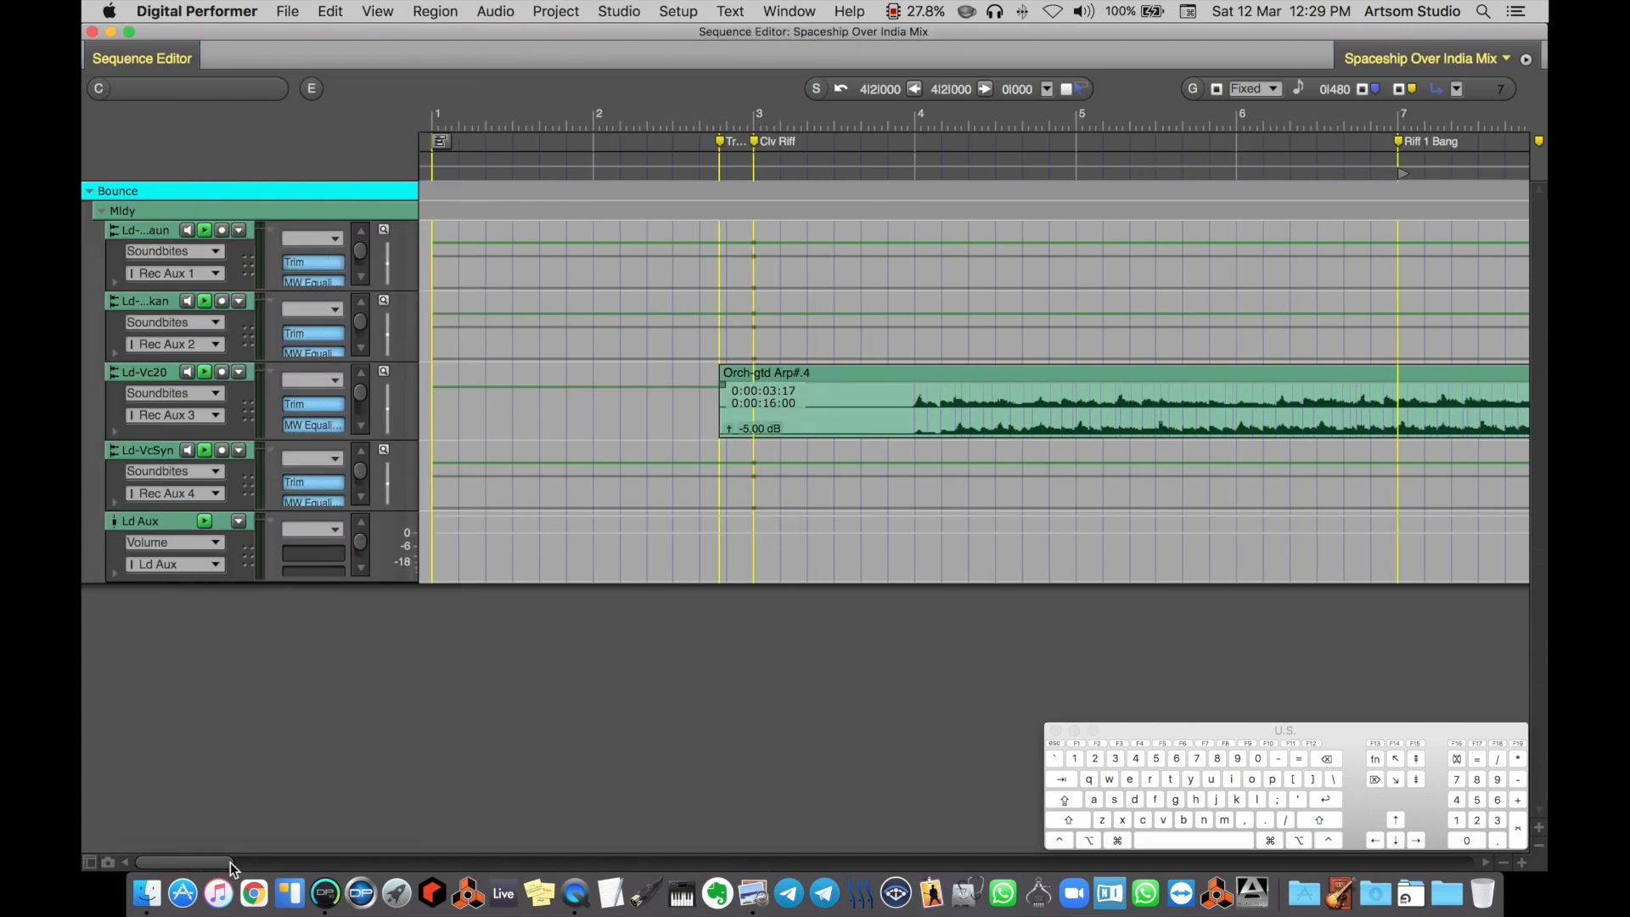
click(89, 862)
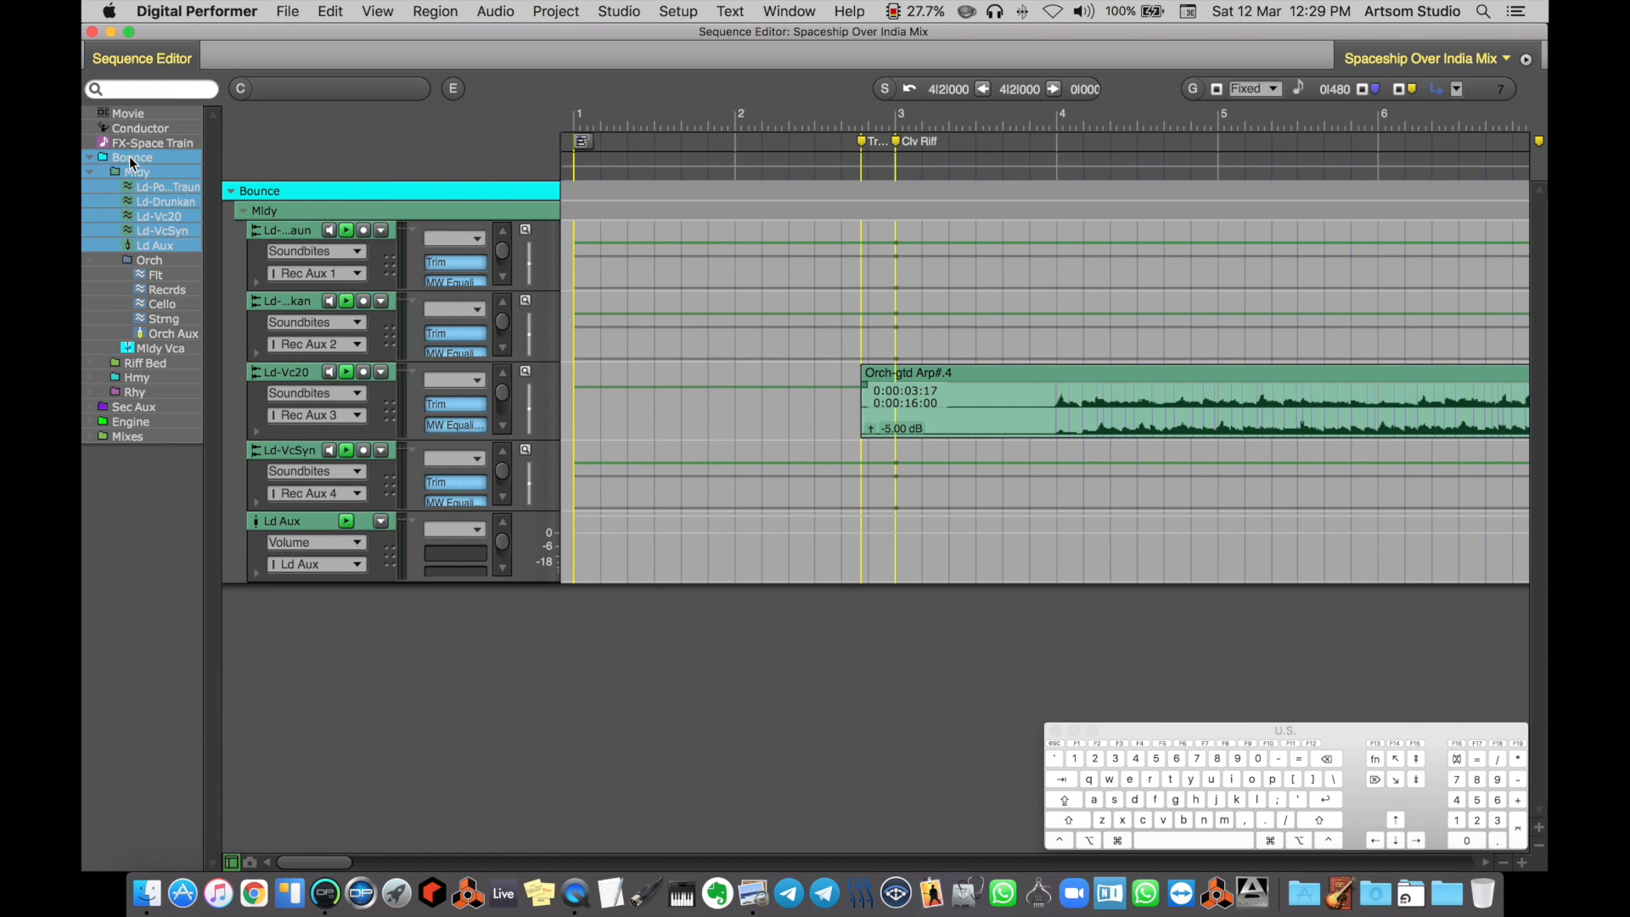
Hide the Mldy tracks, show the complete Mldy folder including Orch and Mldy Vca, and add the Riff Bed folder to the editor
click(160, 203)
click(160, 203)
click(153, 172)
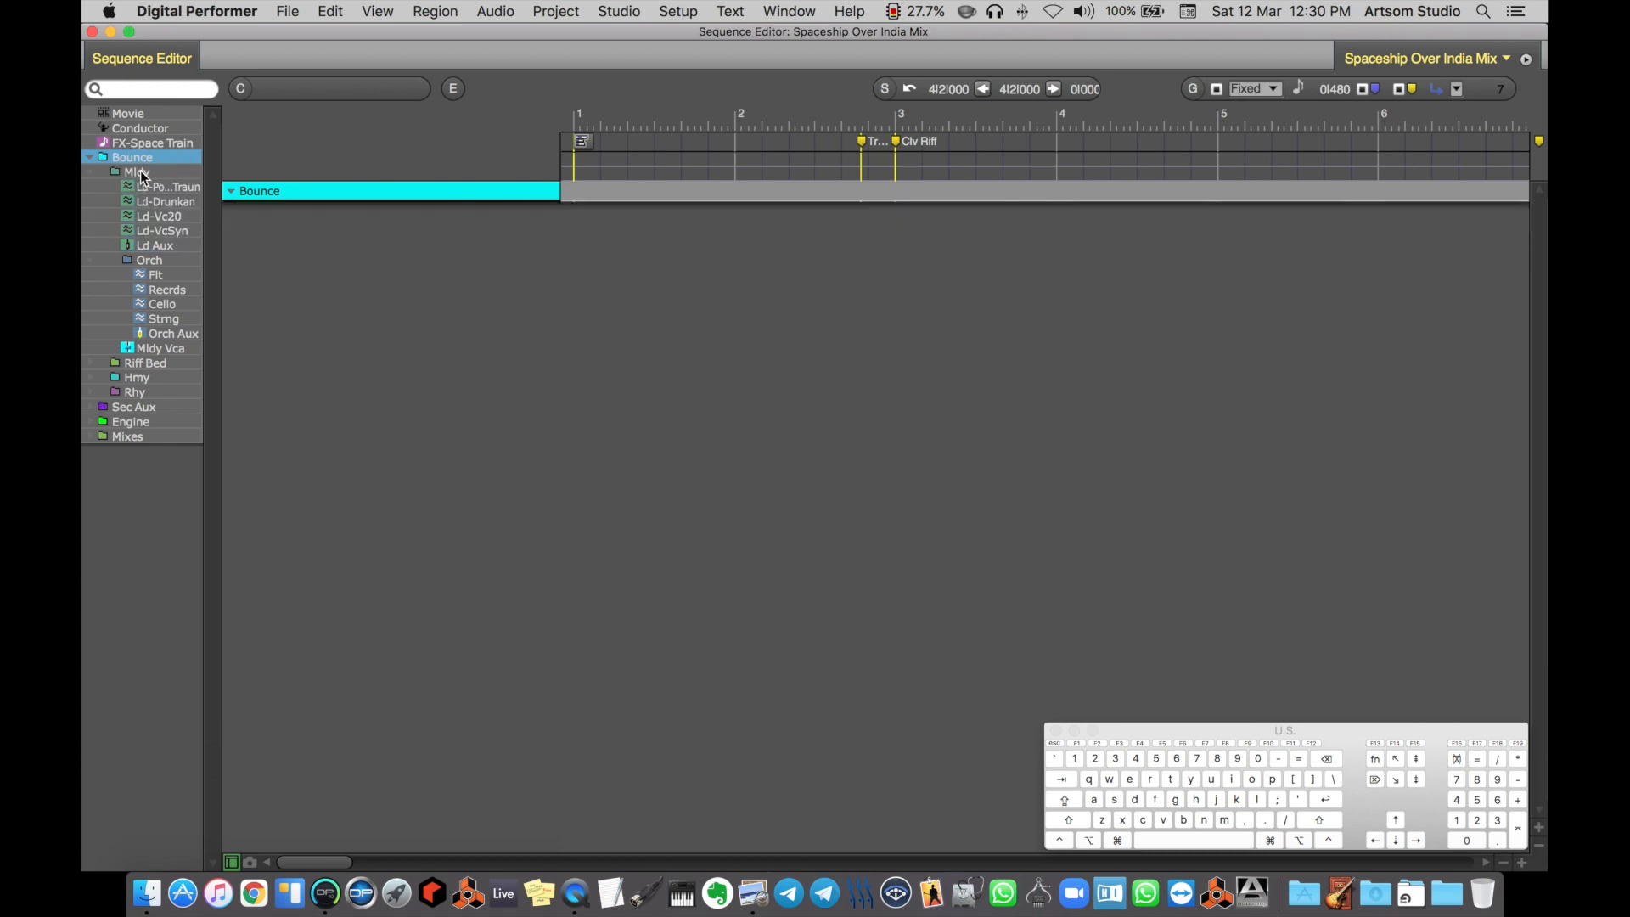
click(141, 174)
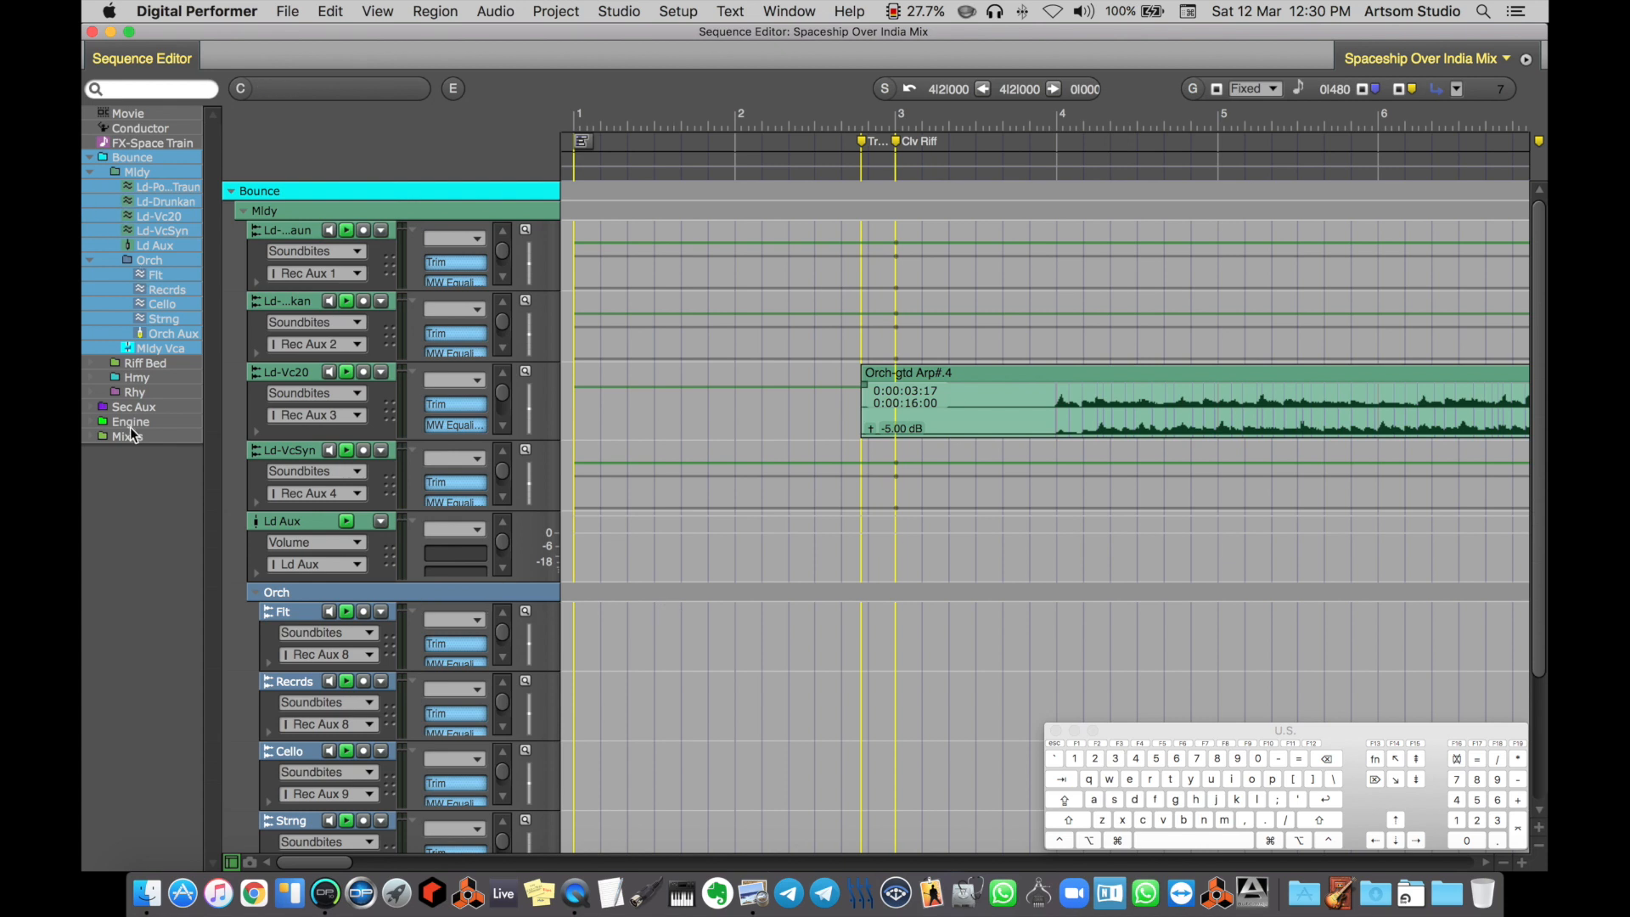
click(92, 364)
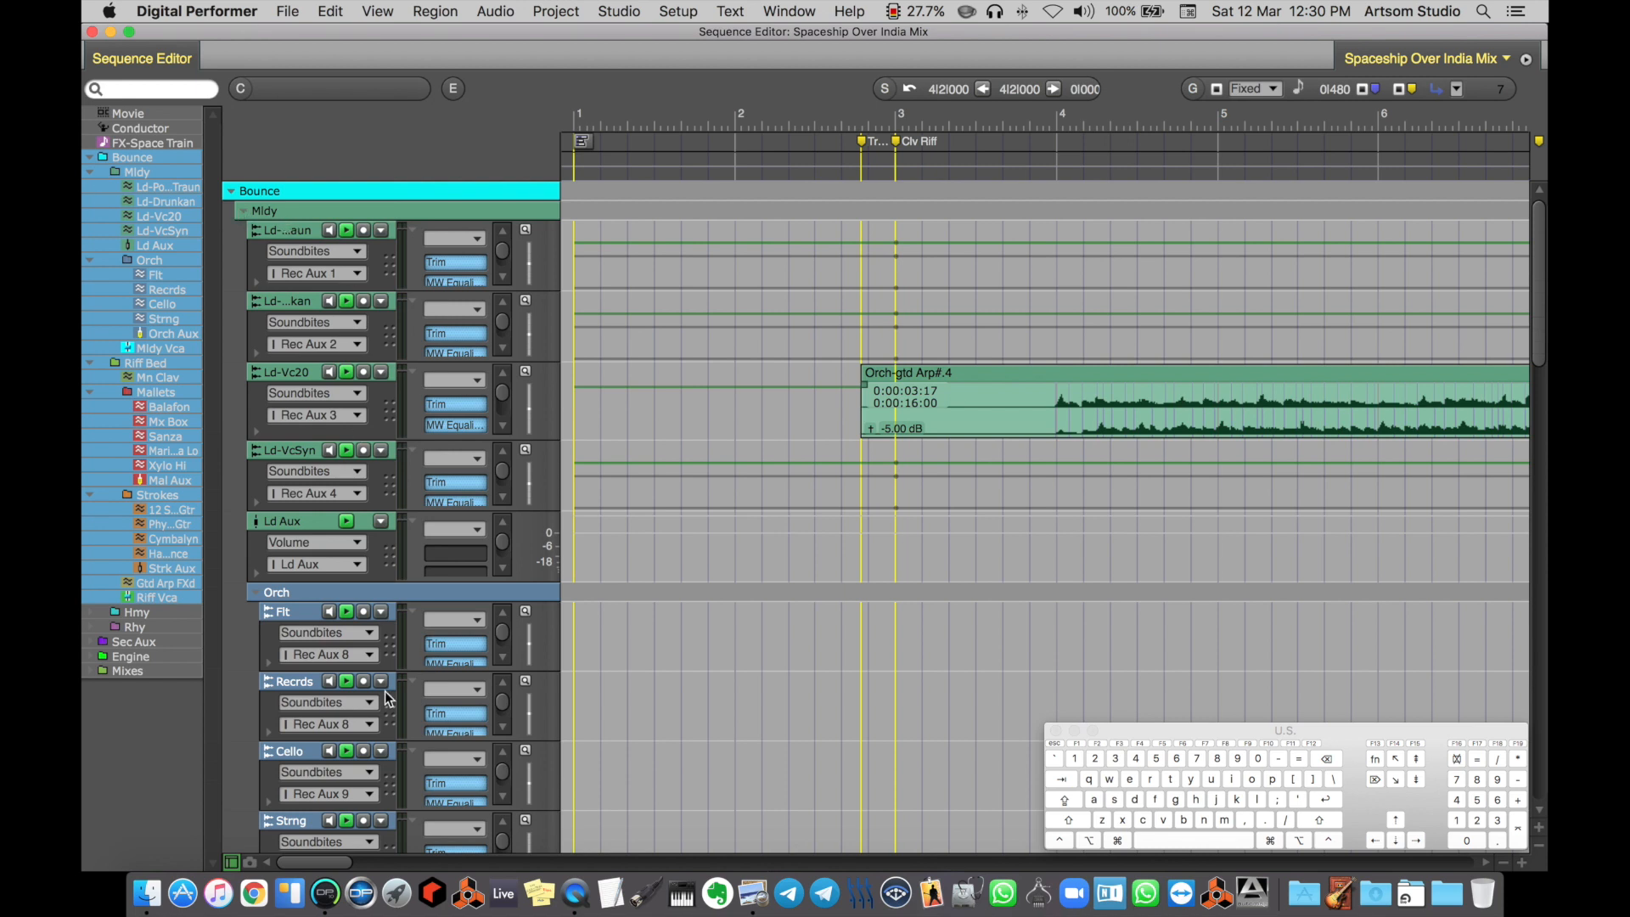
Collapse and re-expand only the Mldy folder in the track area, twice
click(242, 212)
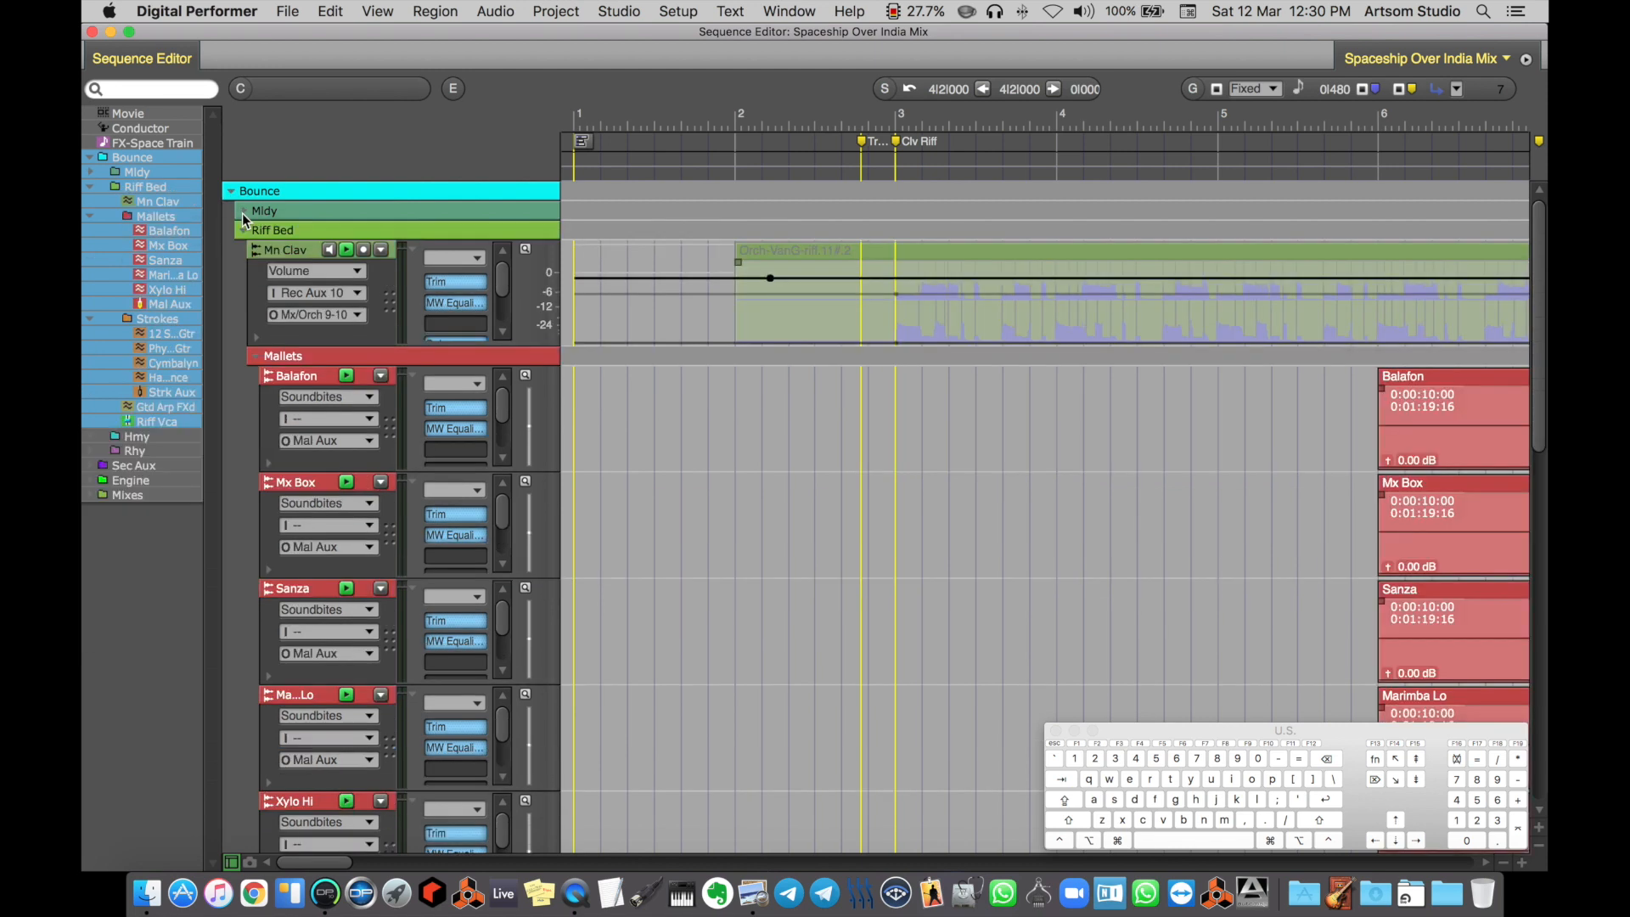
click(243, 212)
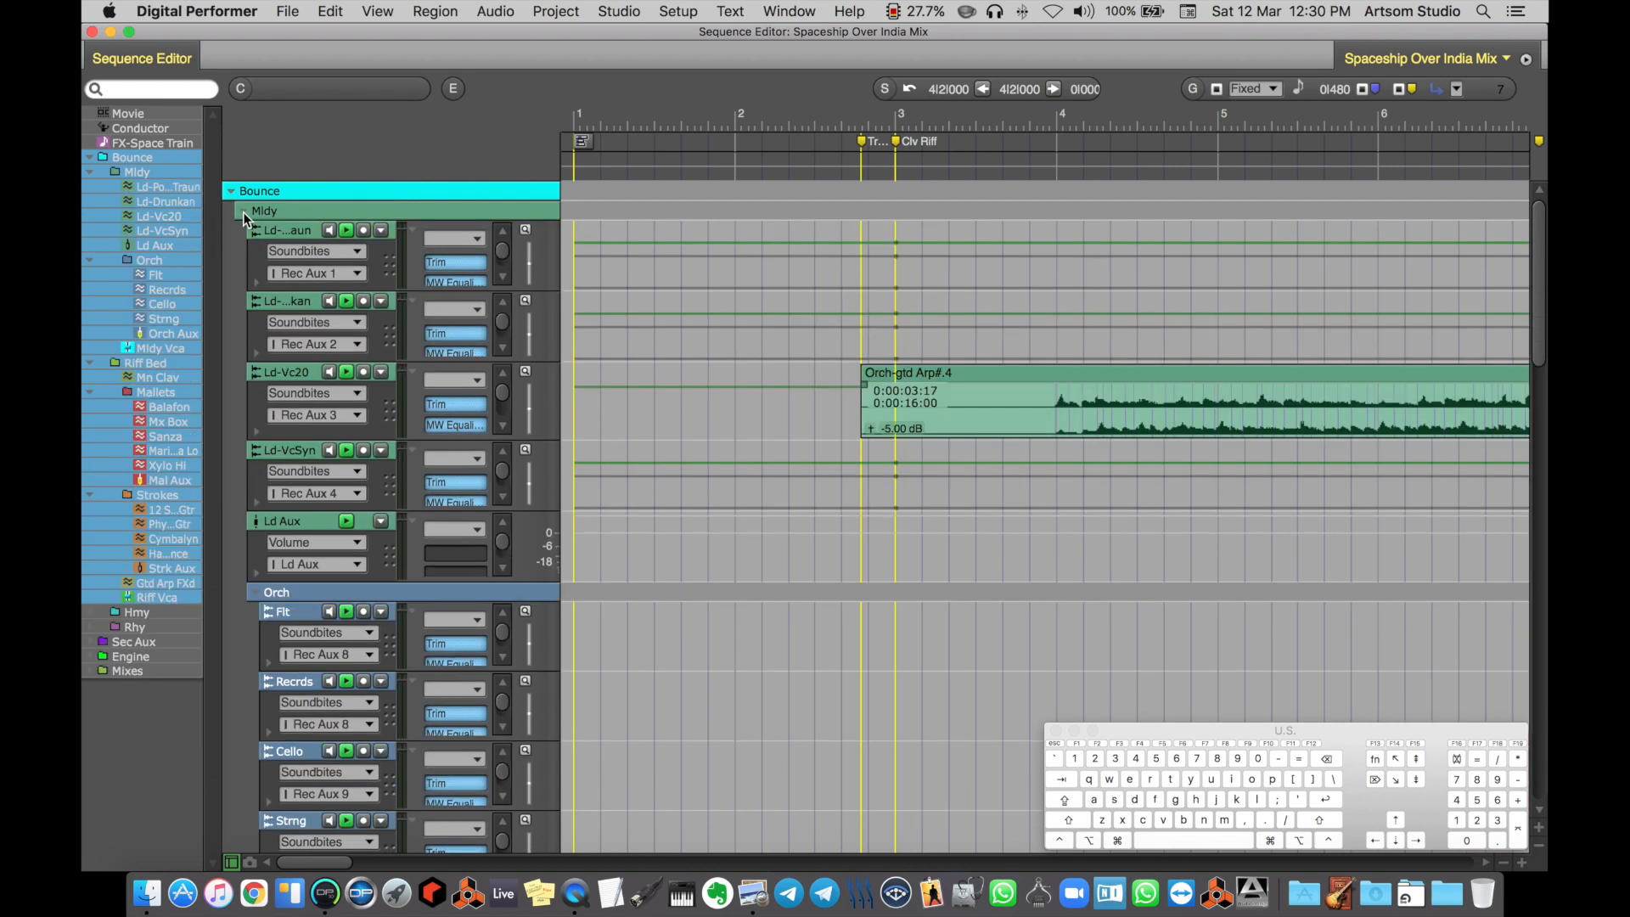
click(243, 212)
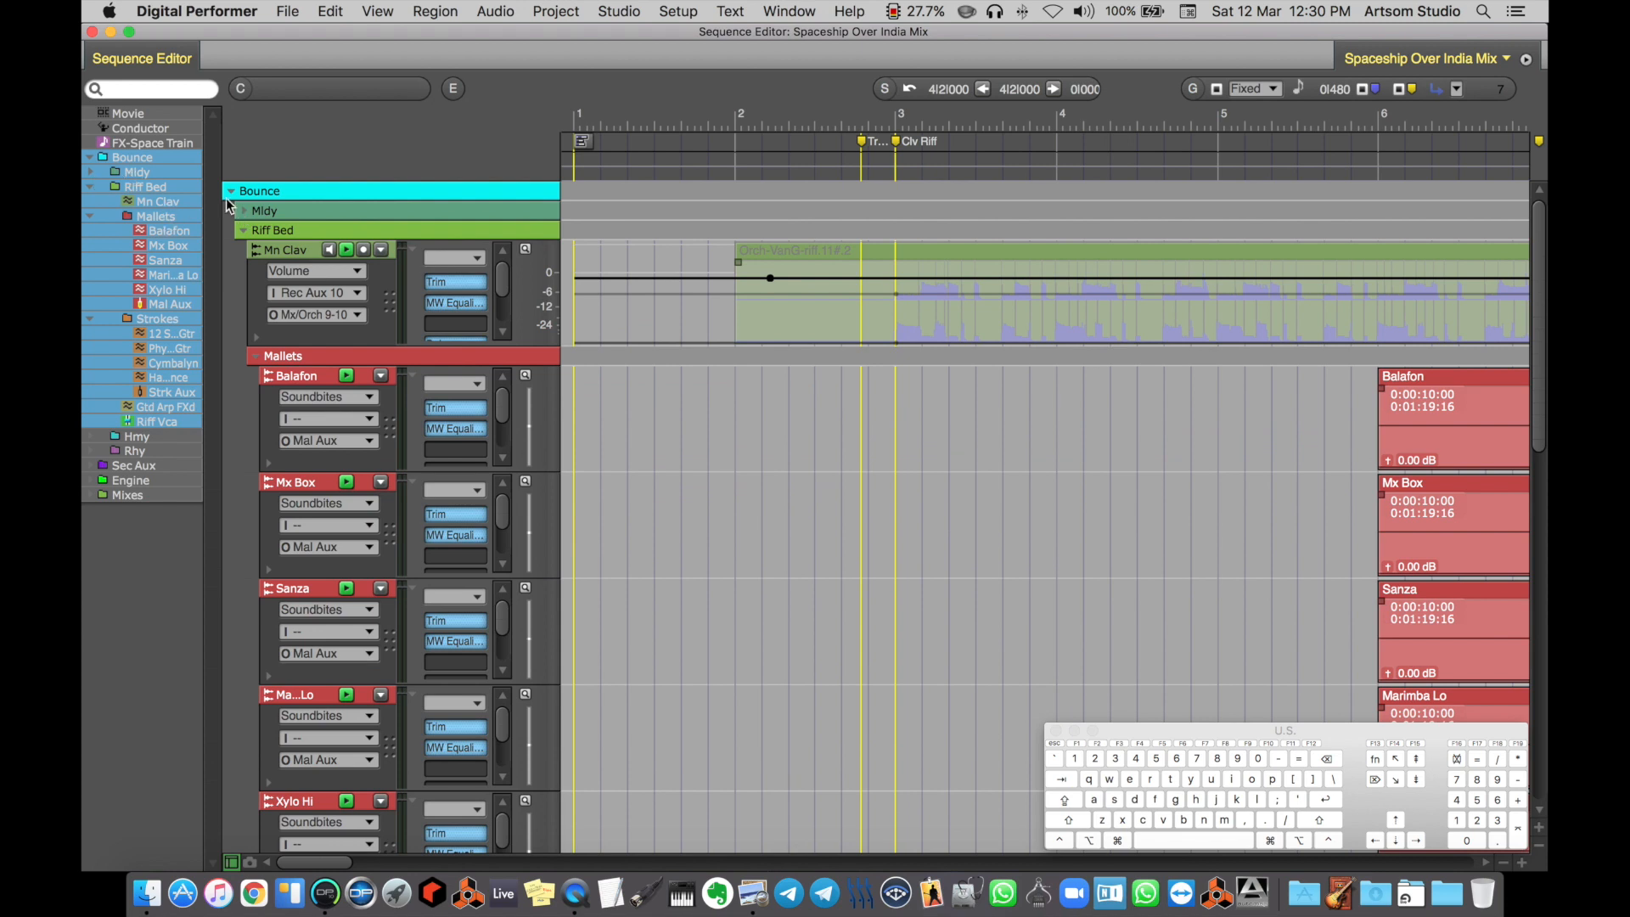
click(244, 213)
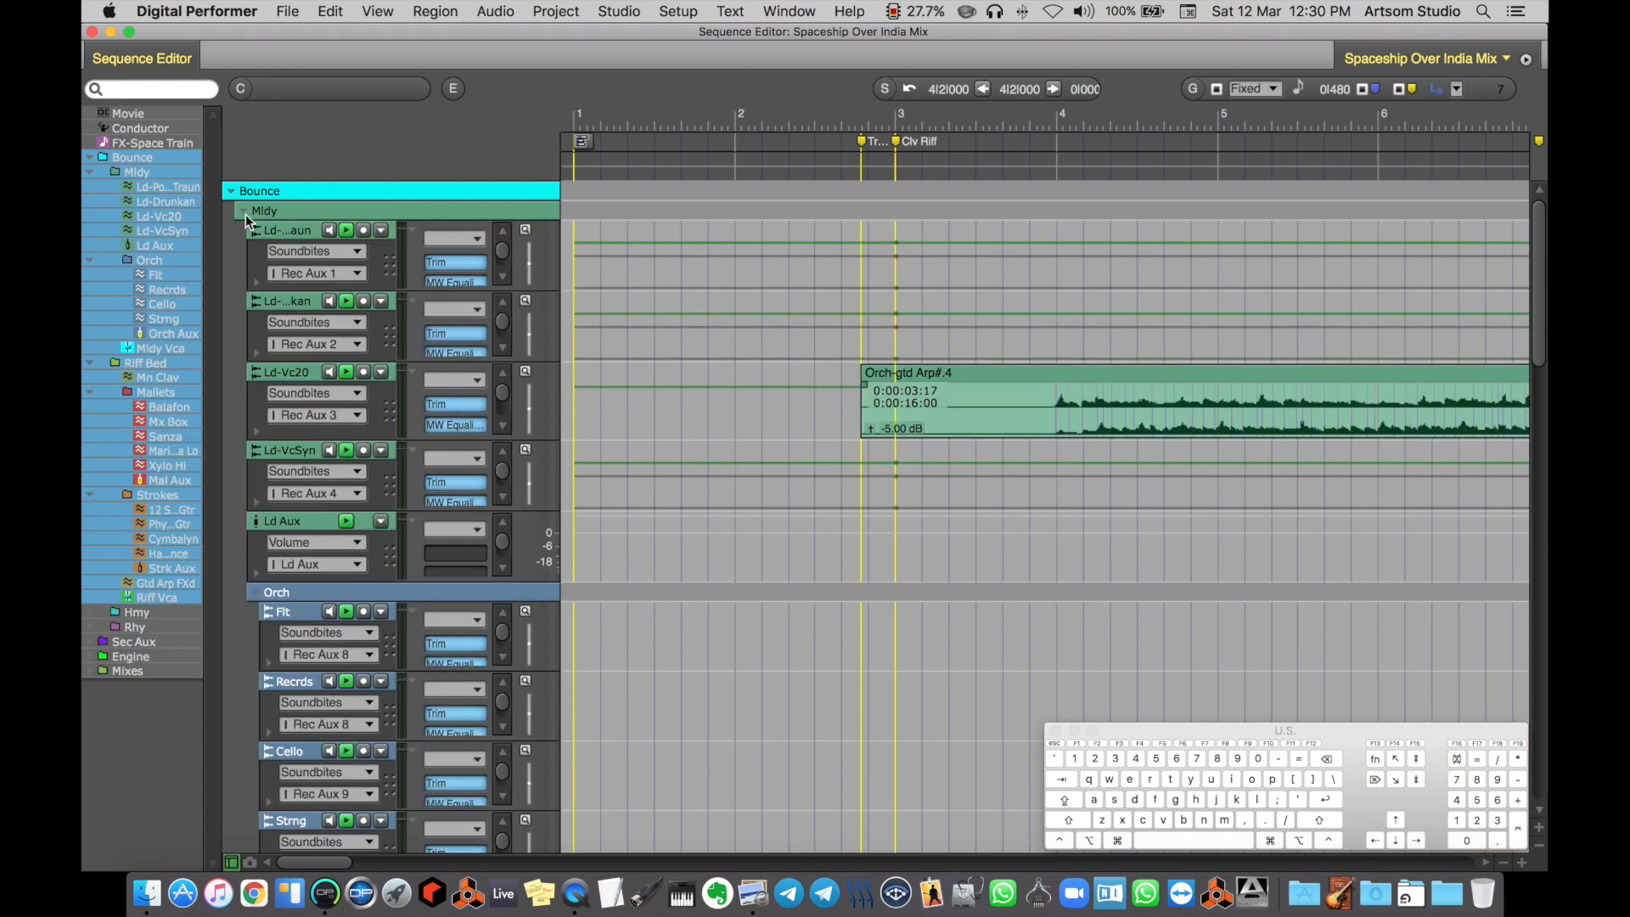
Collapse all folders on the Mldy folder's level at once, and expand them all together
key(alt)
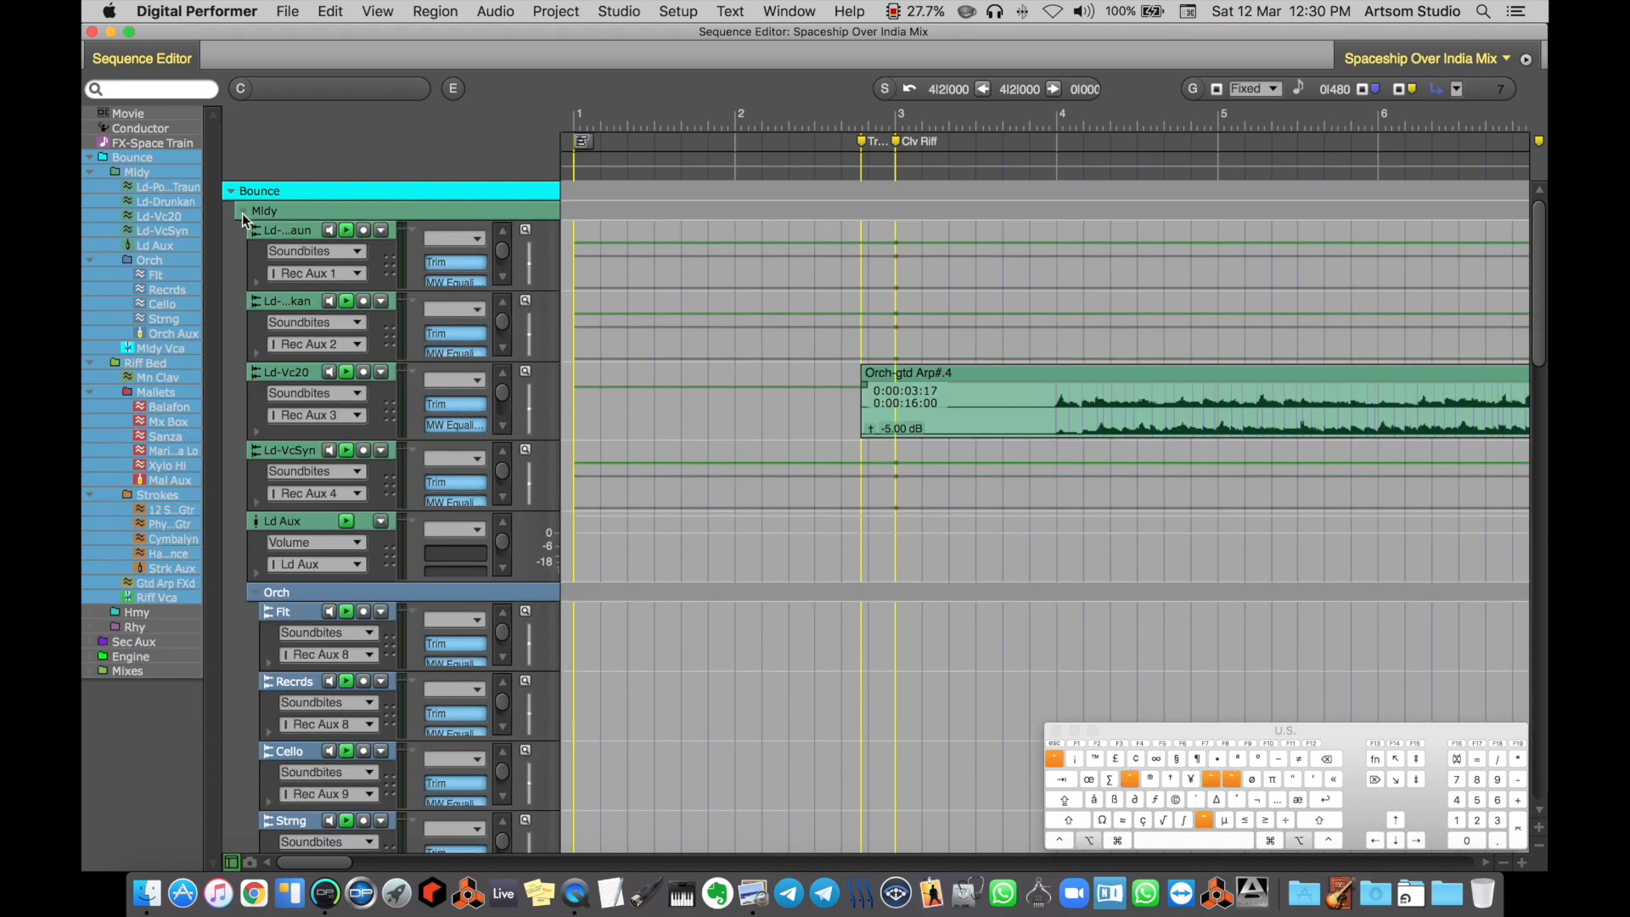
alt+click(243, 213)
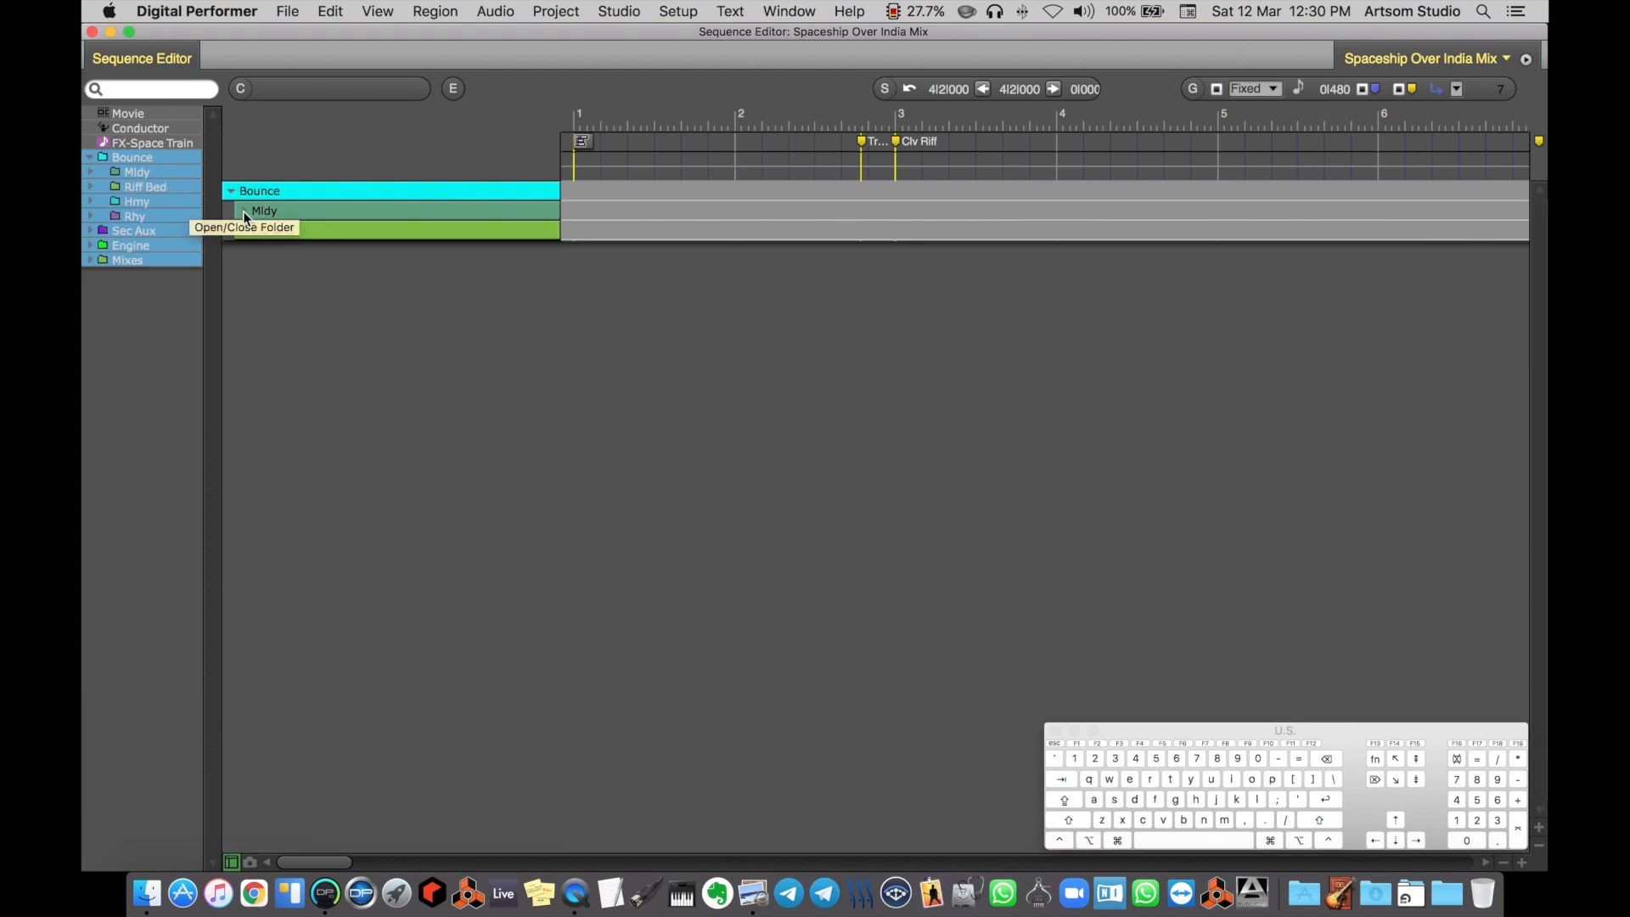
click(243, 212)
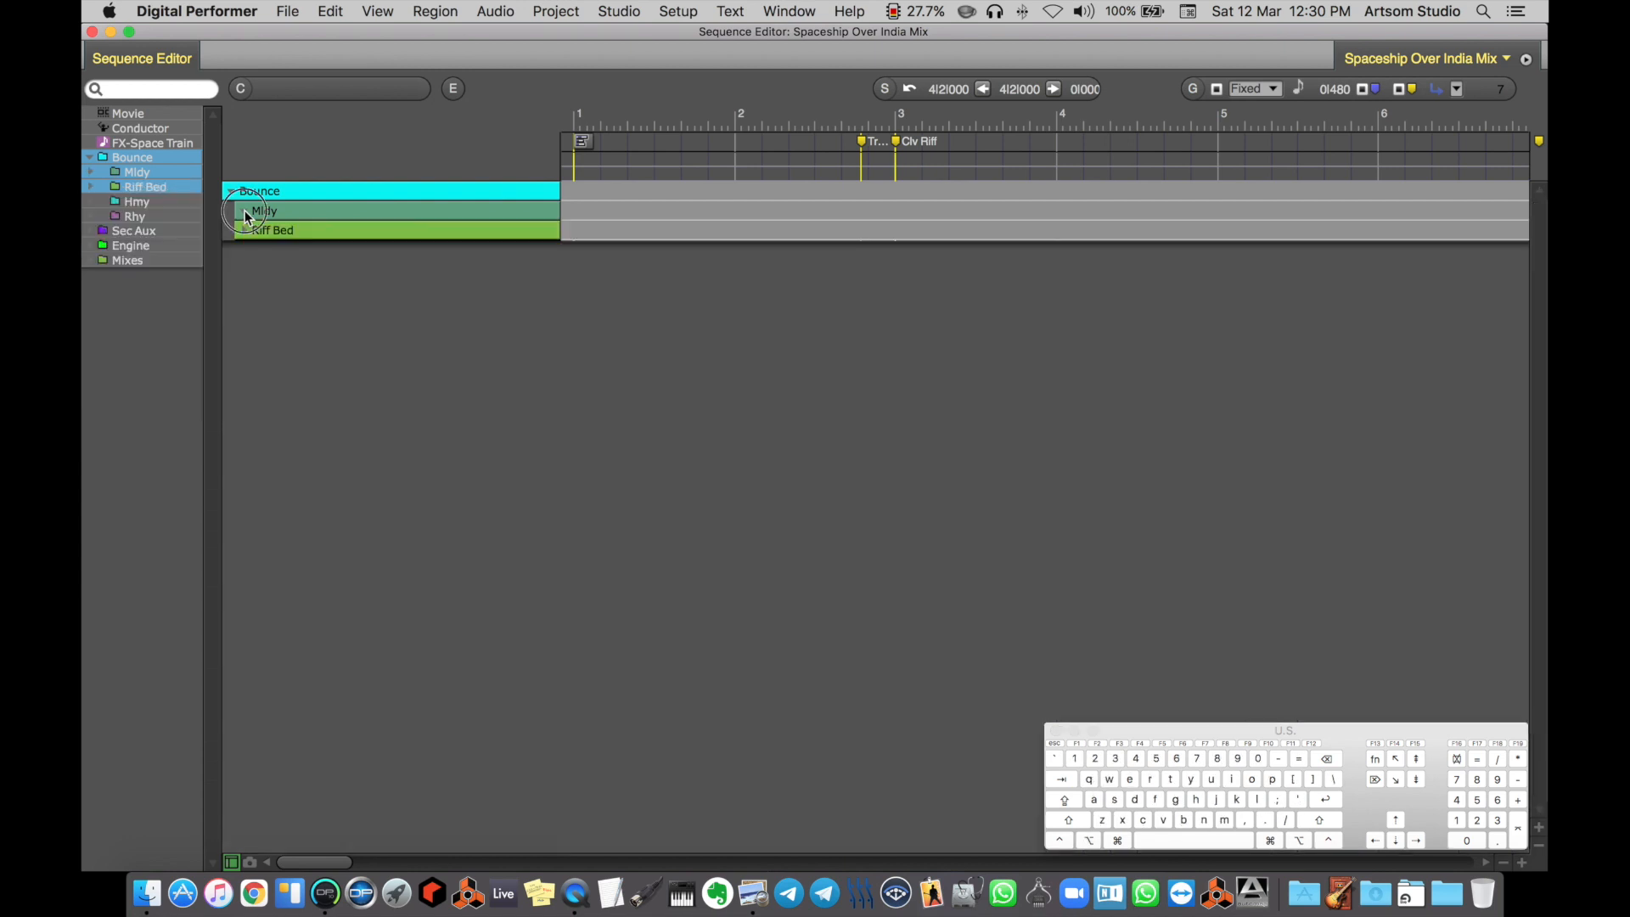
click(244, 211)
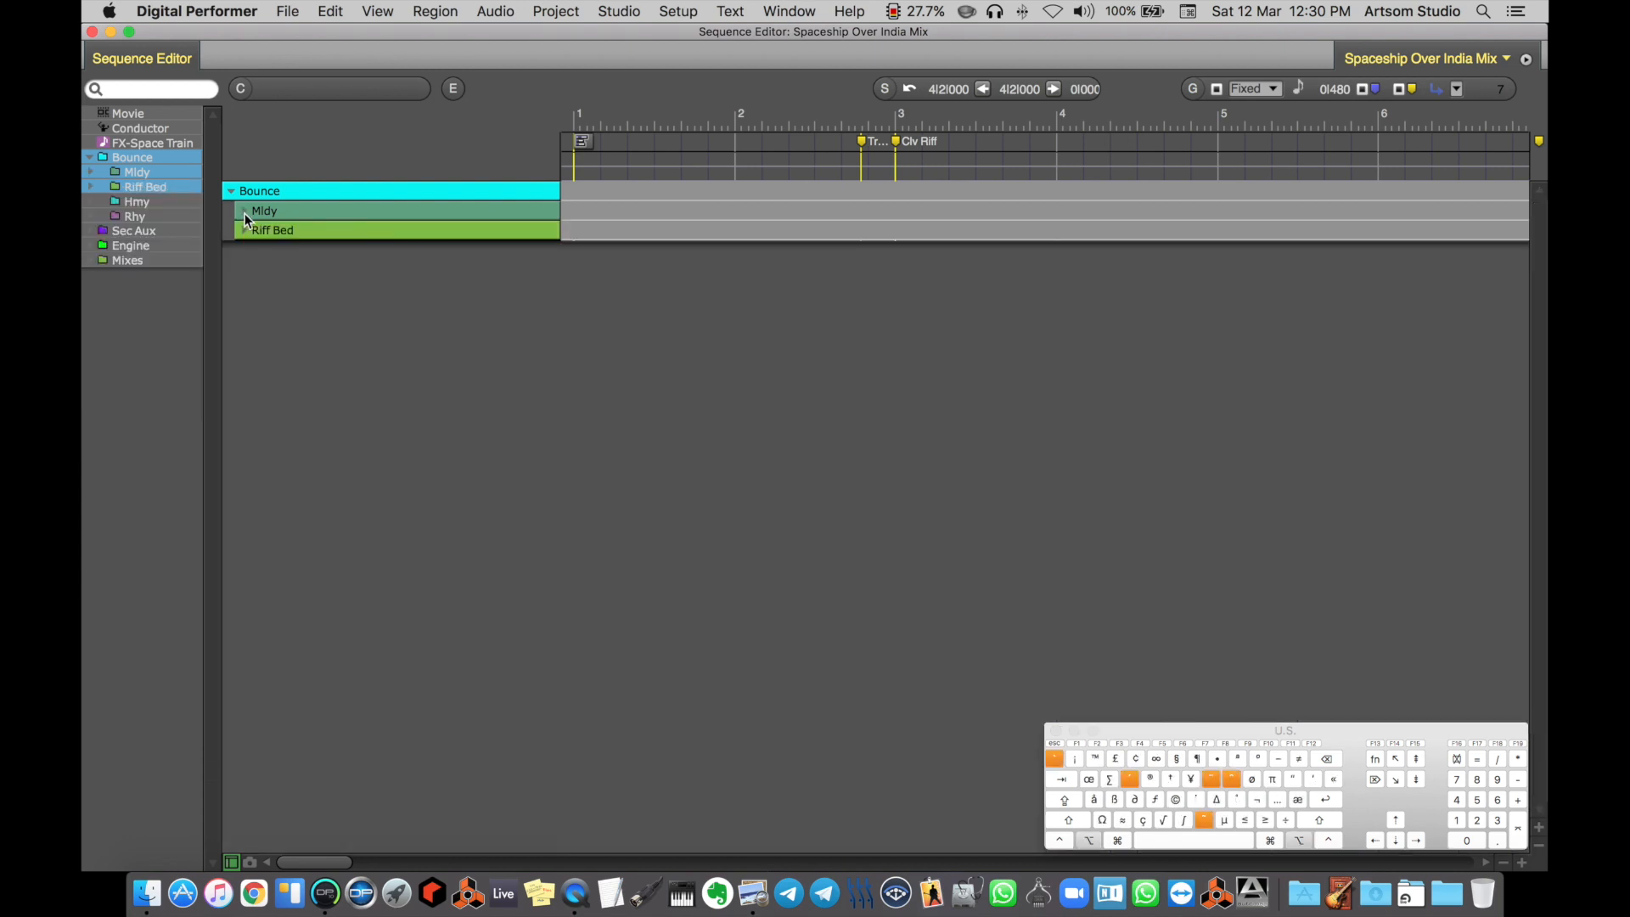
alt+click(245, 212)
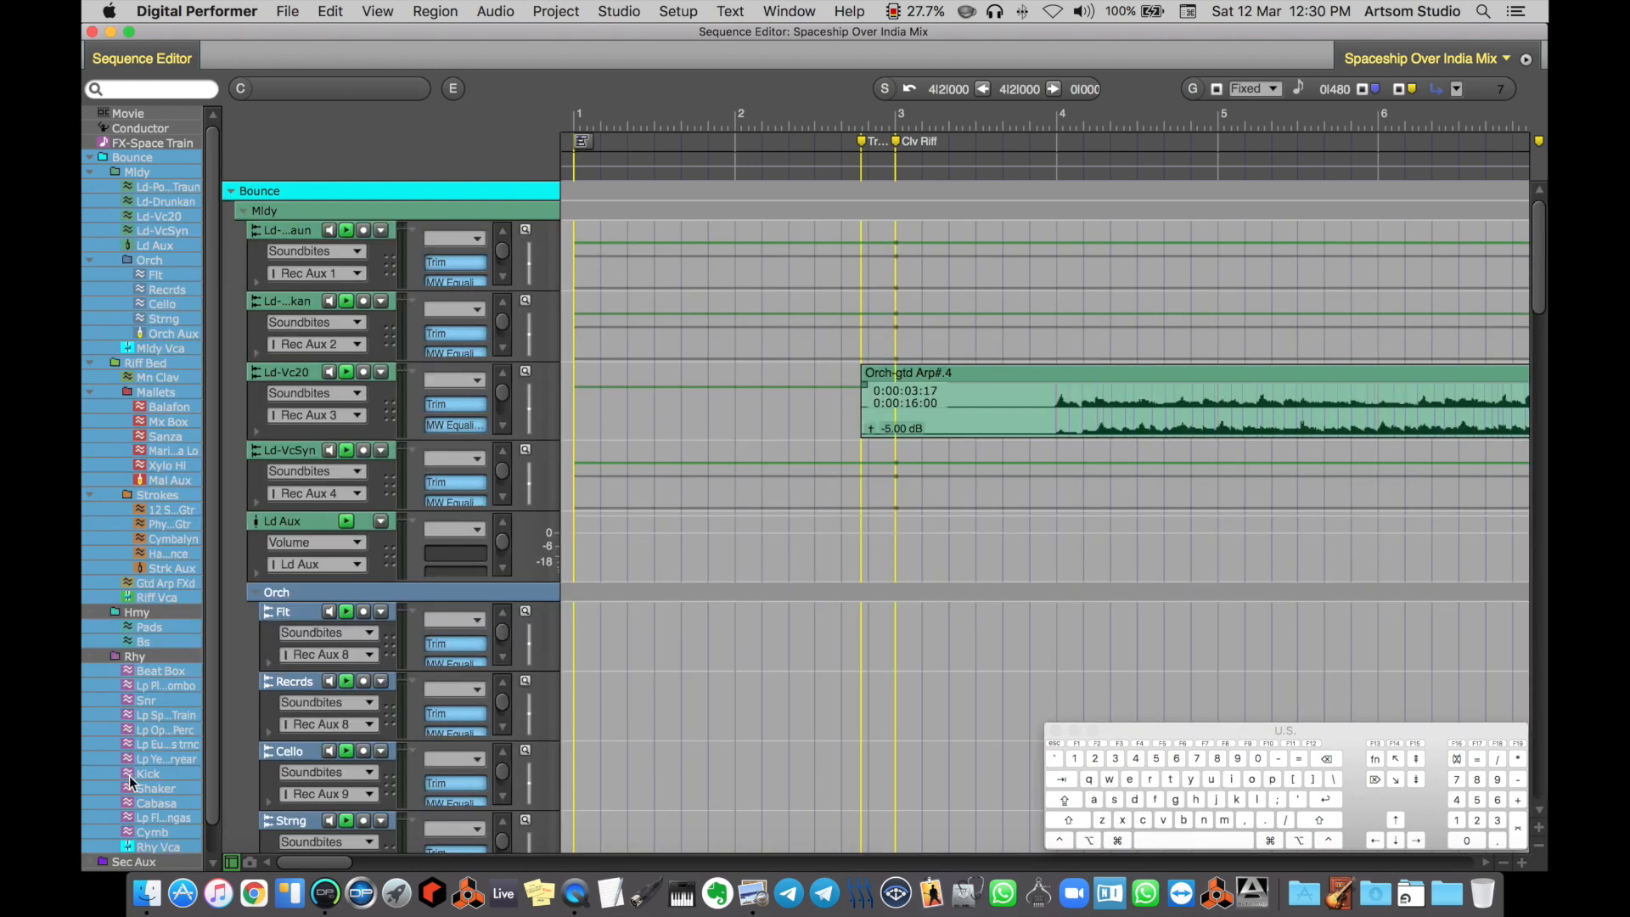
Show the Hmy and Rhy folders along with their tracks in the editor
click(158, 614)
click(161, 660)
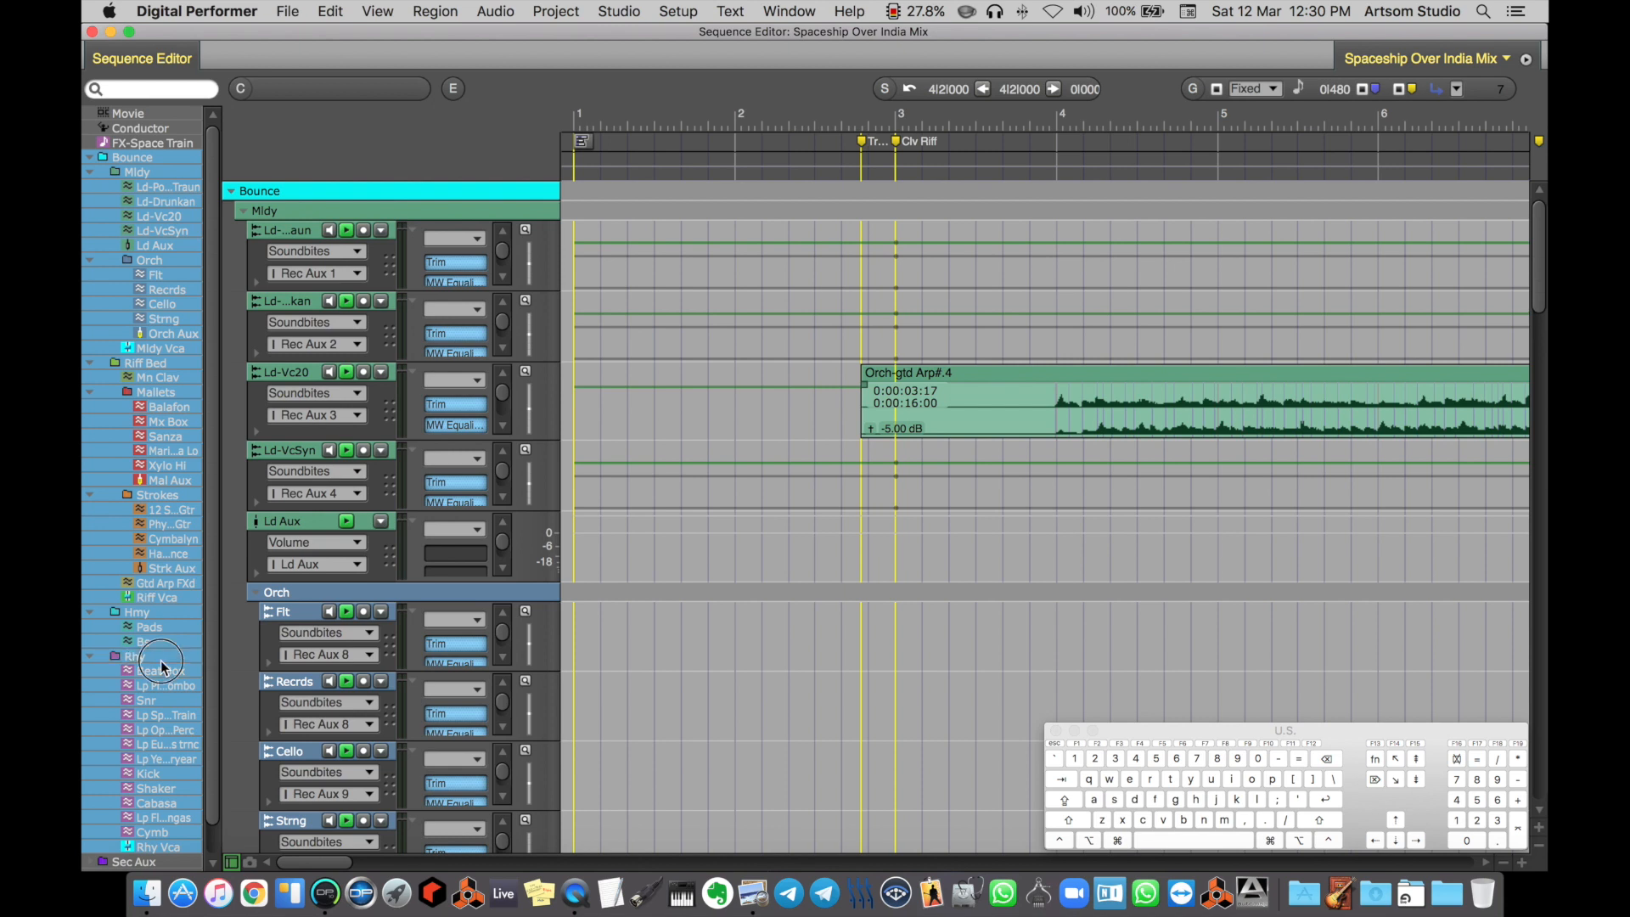
scroll(206, 658, down, 2)
scroll(217, 668, up, 2)
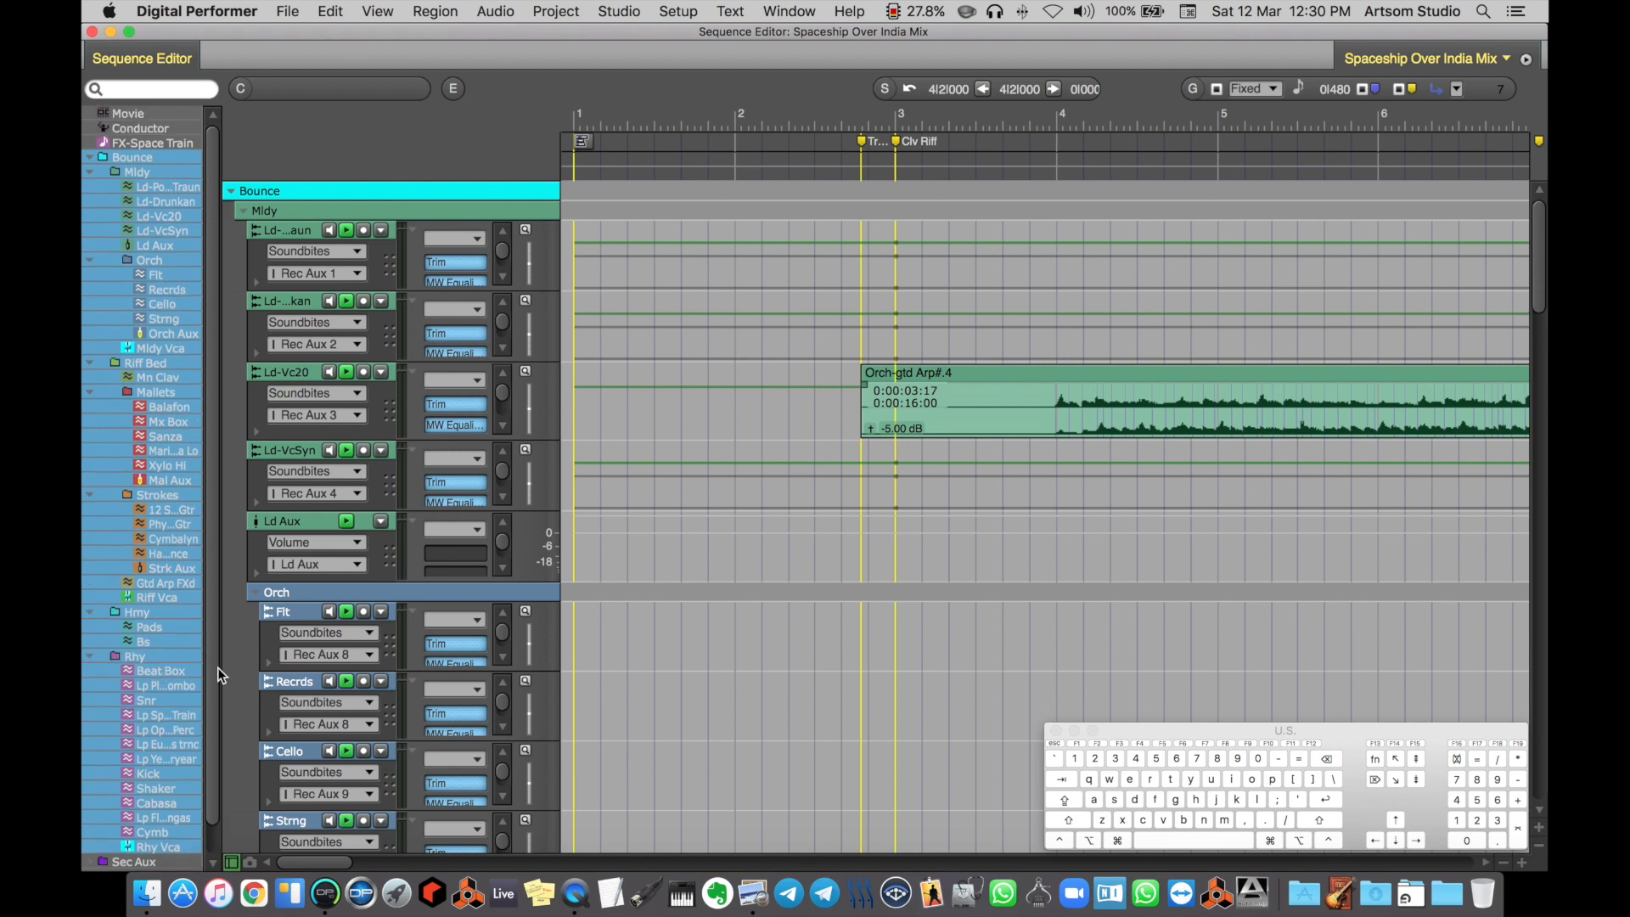
Collapse and reopen the whole Bounce folder, and hide and reshow all Riff Bed tracks at once
alt+click(89, 158)
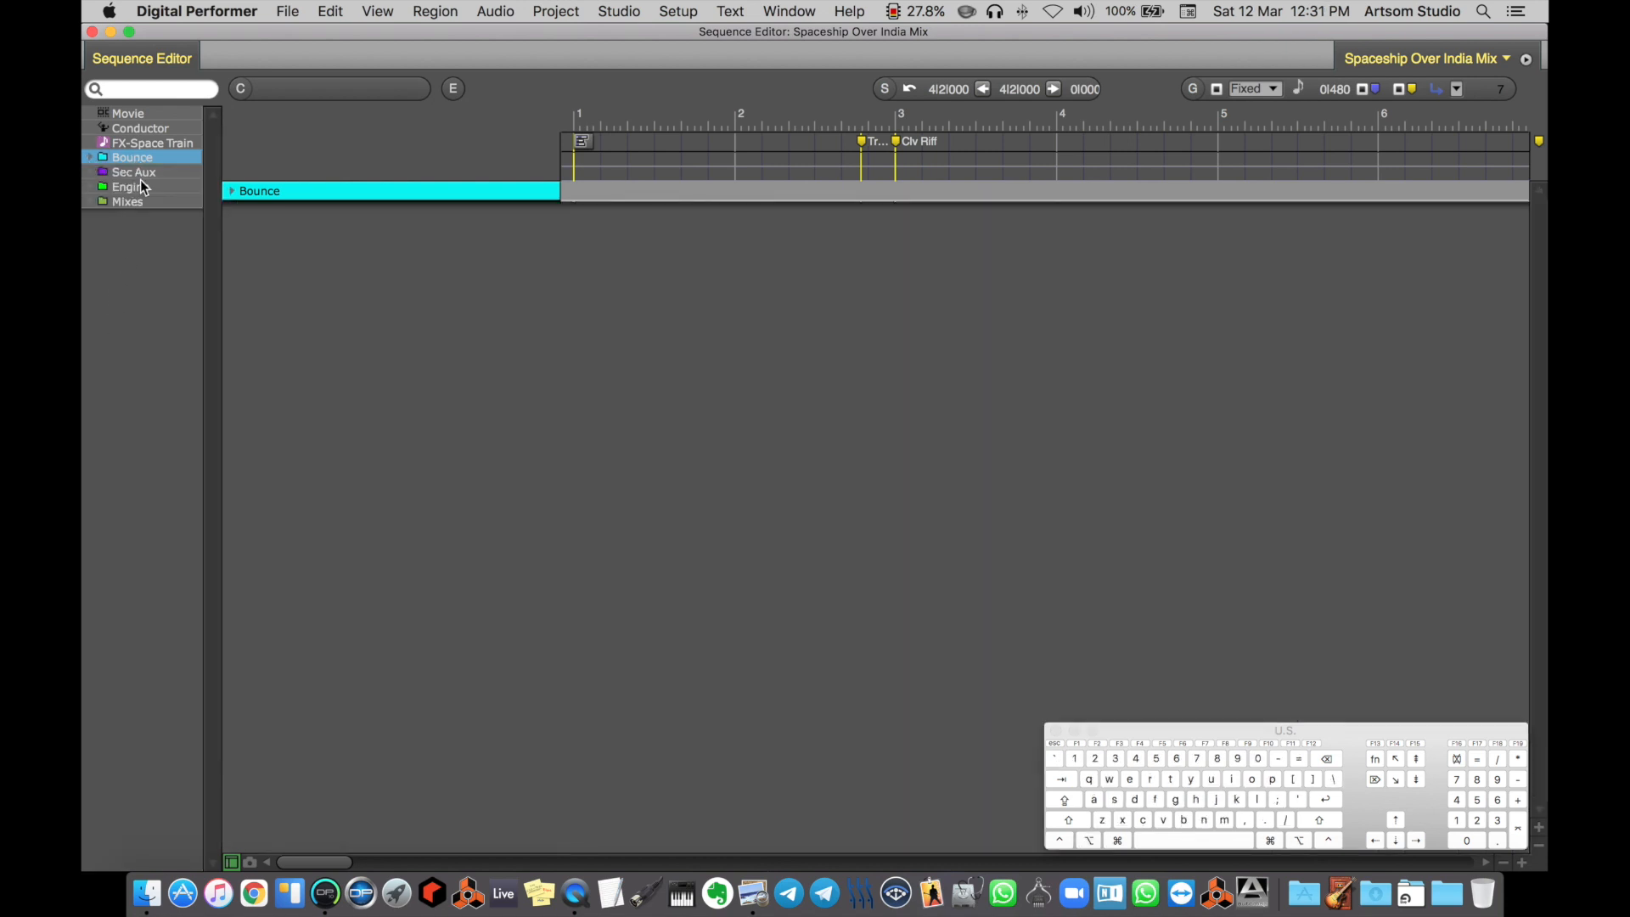
alt+click(90, 158)
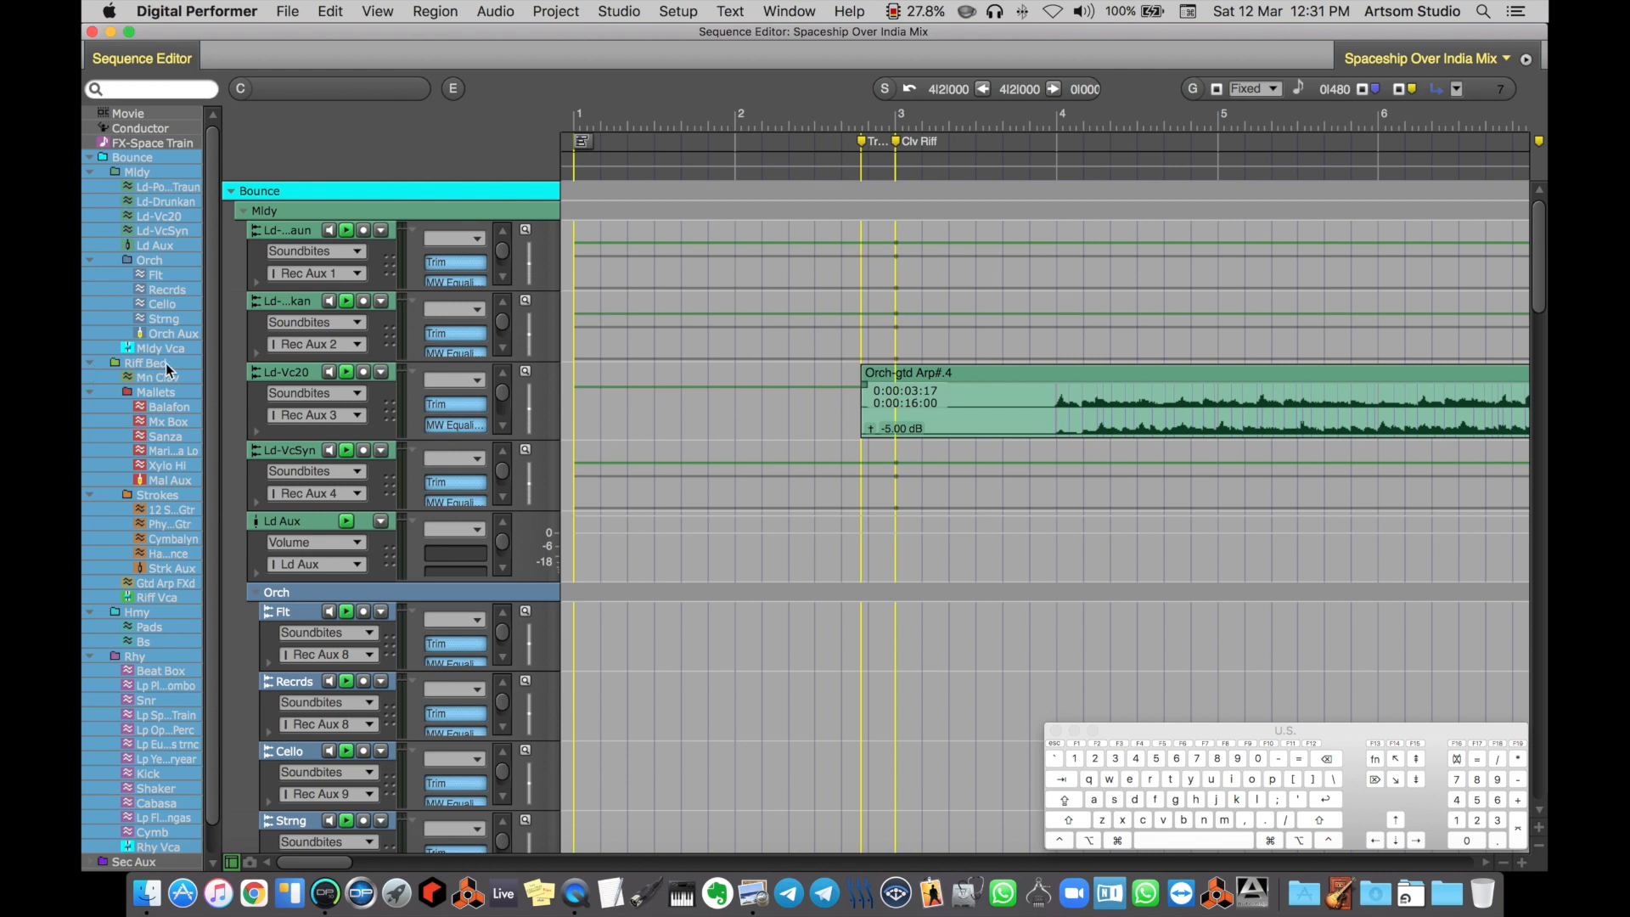
key(alt)
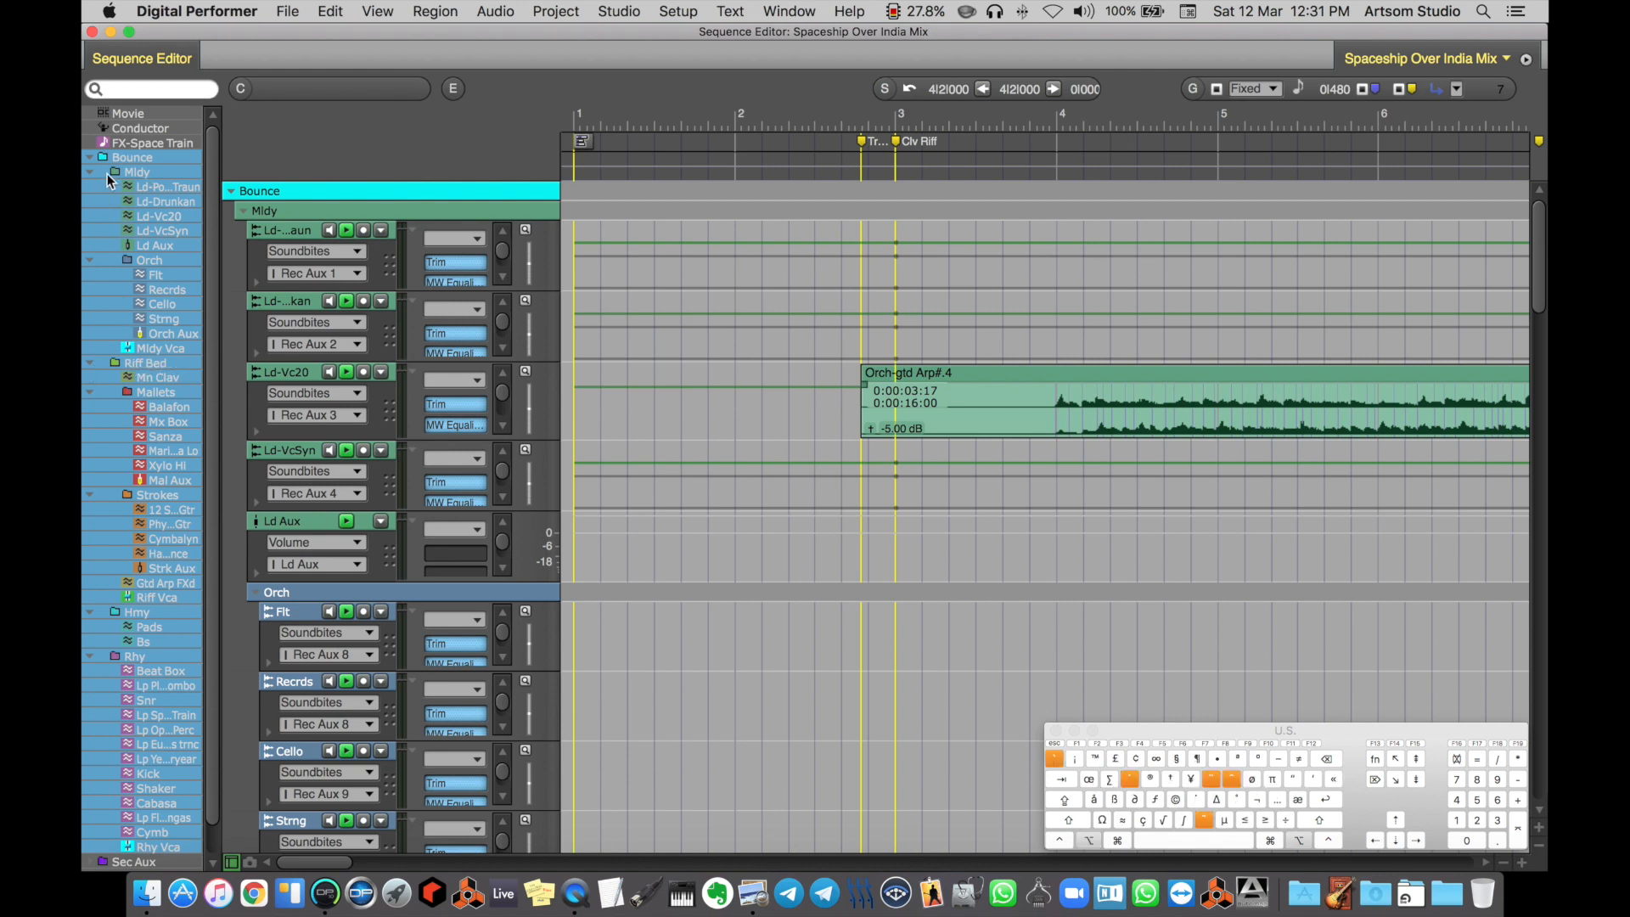
super+click(161, 363)
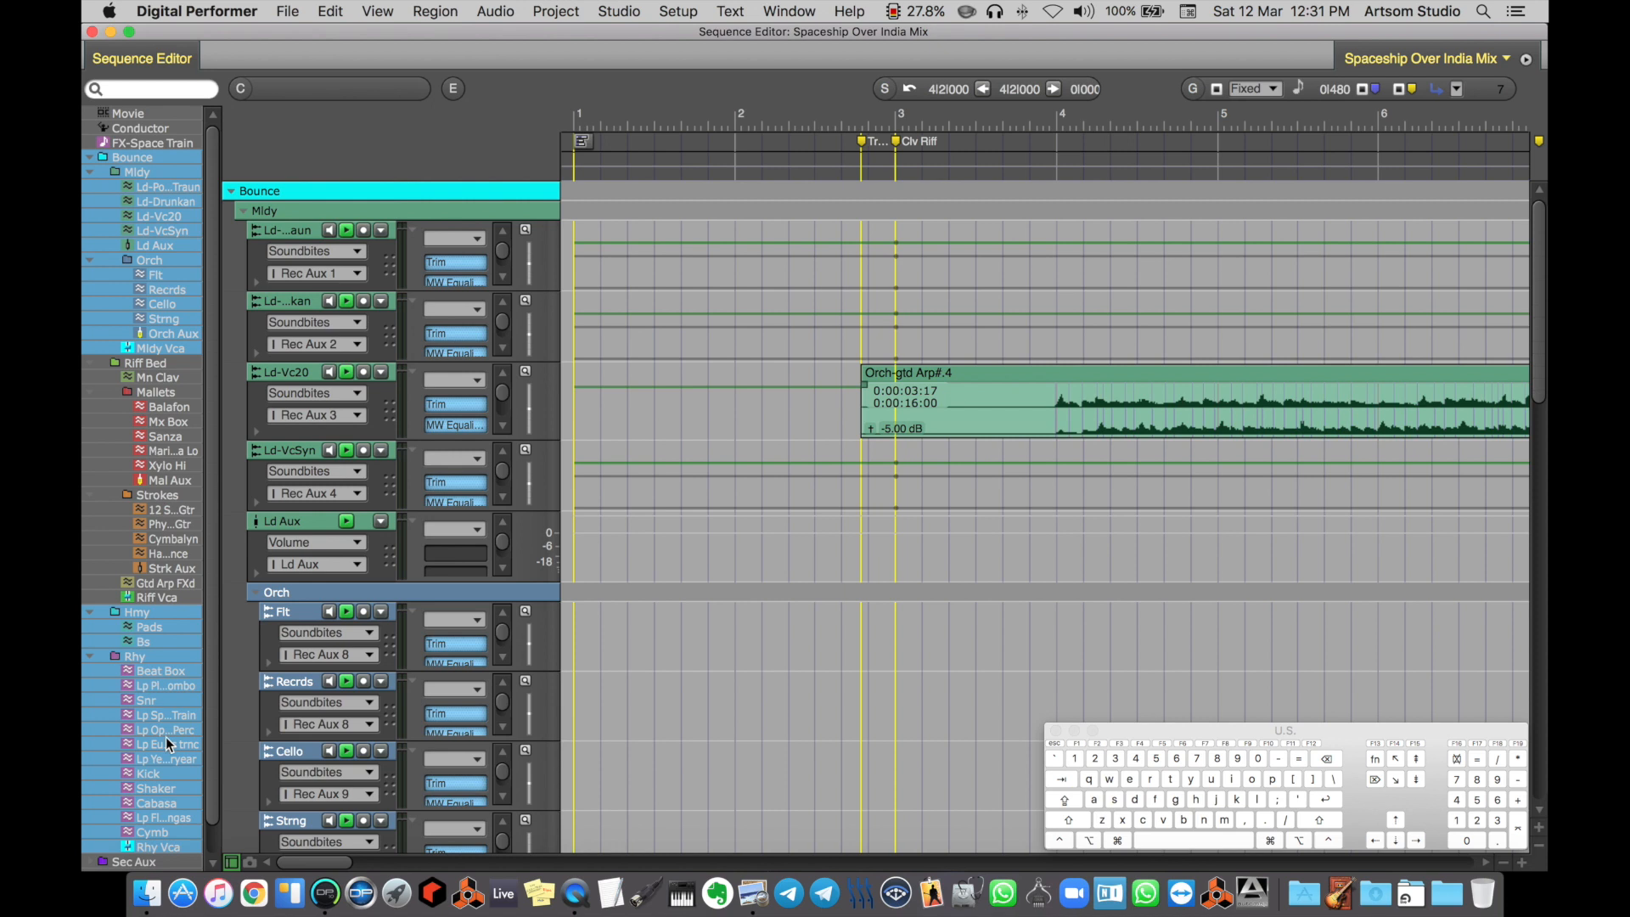
key(alt)
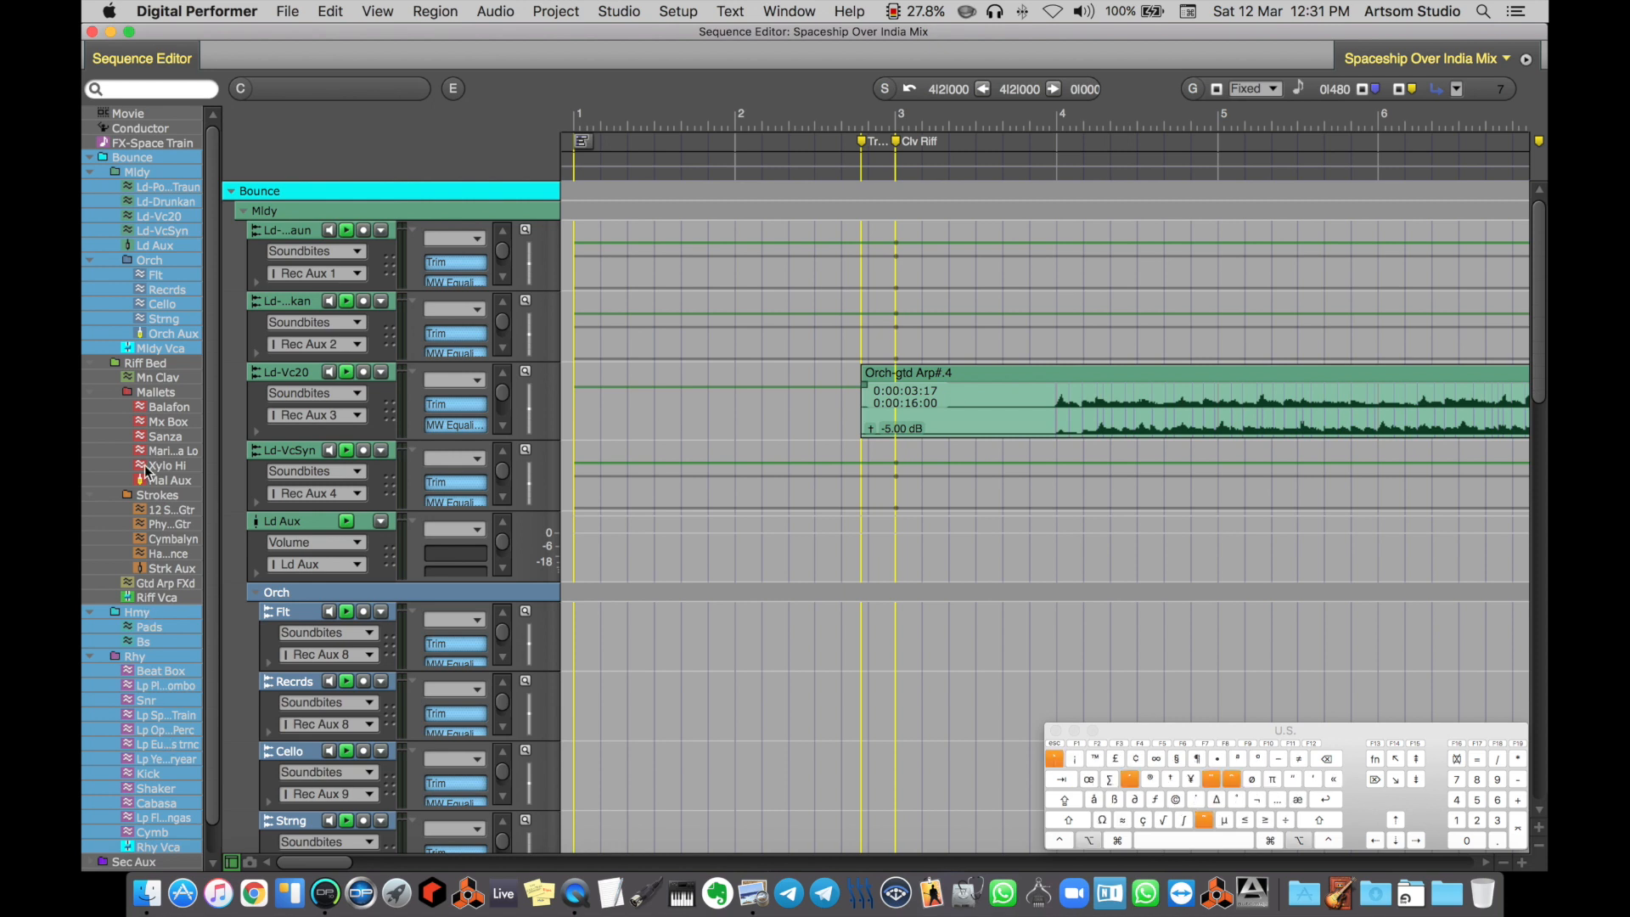
super+click(146, 363)
Collapse all the folders inside Bounce and hide Riff Bed, Hmy and Rhy, keeping only Mldy shown
alt+click(91, 364)
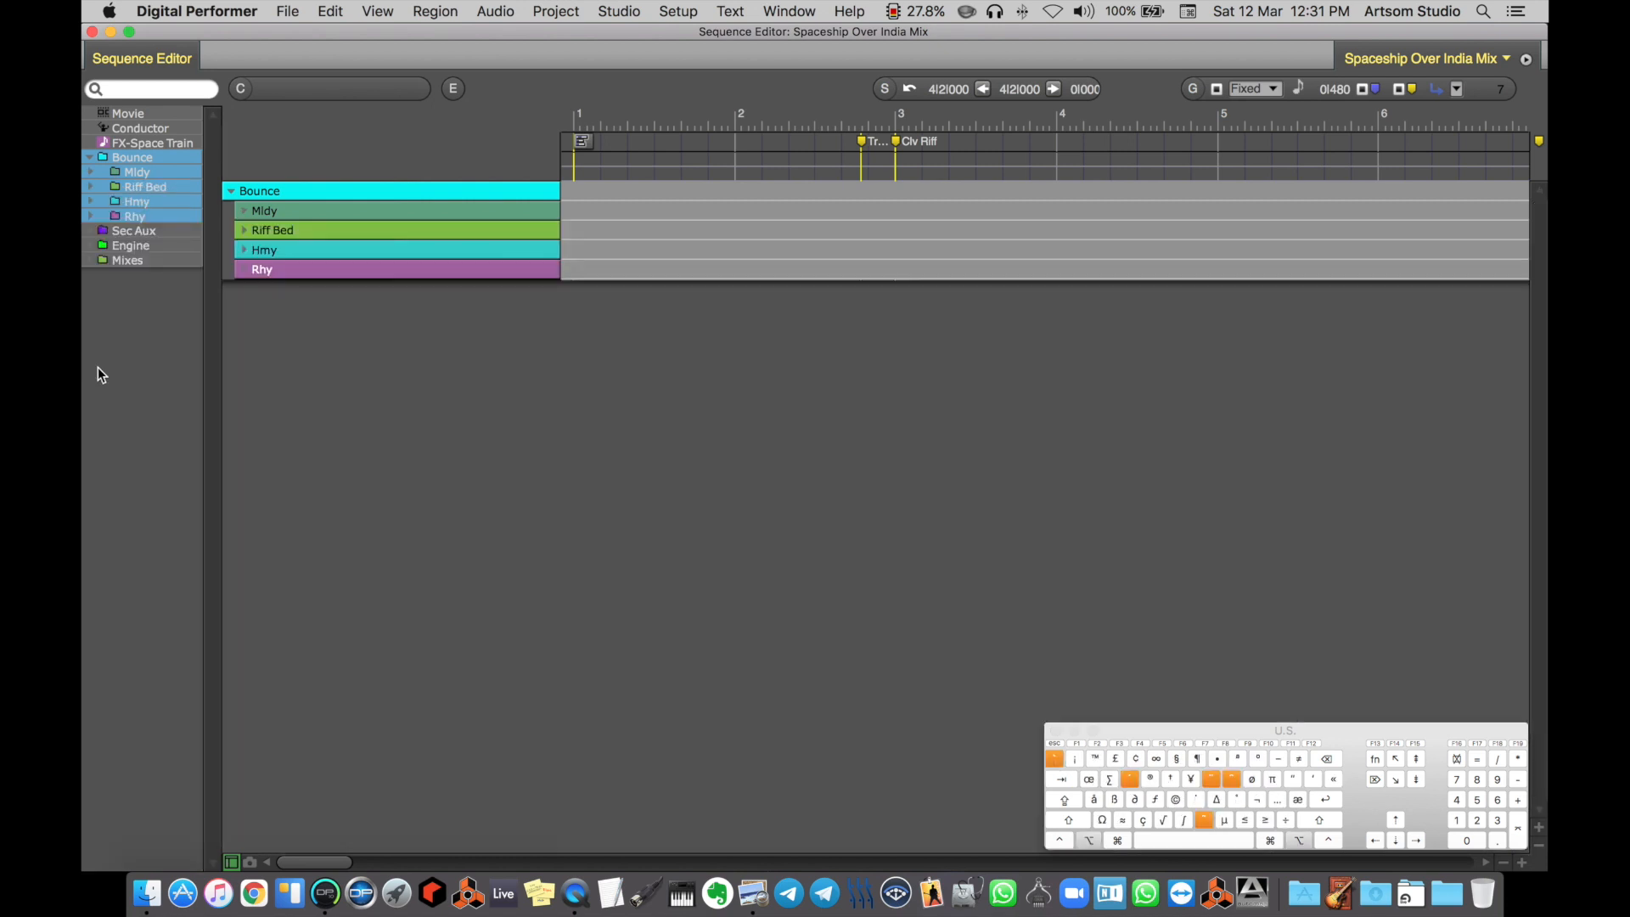
drag(156, 186, 157, 220)
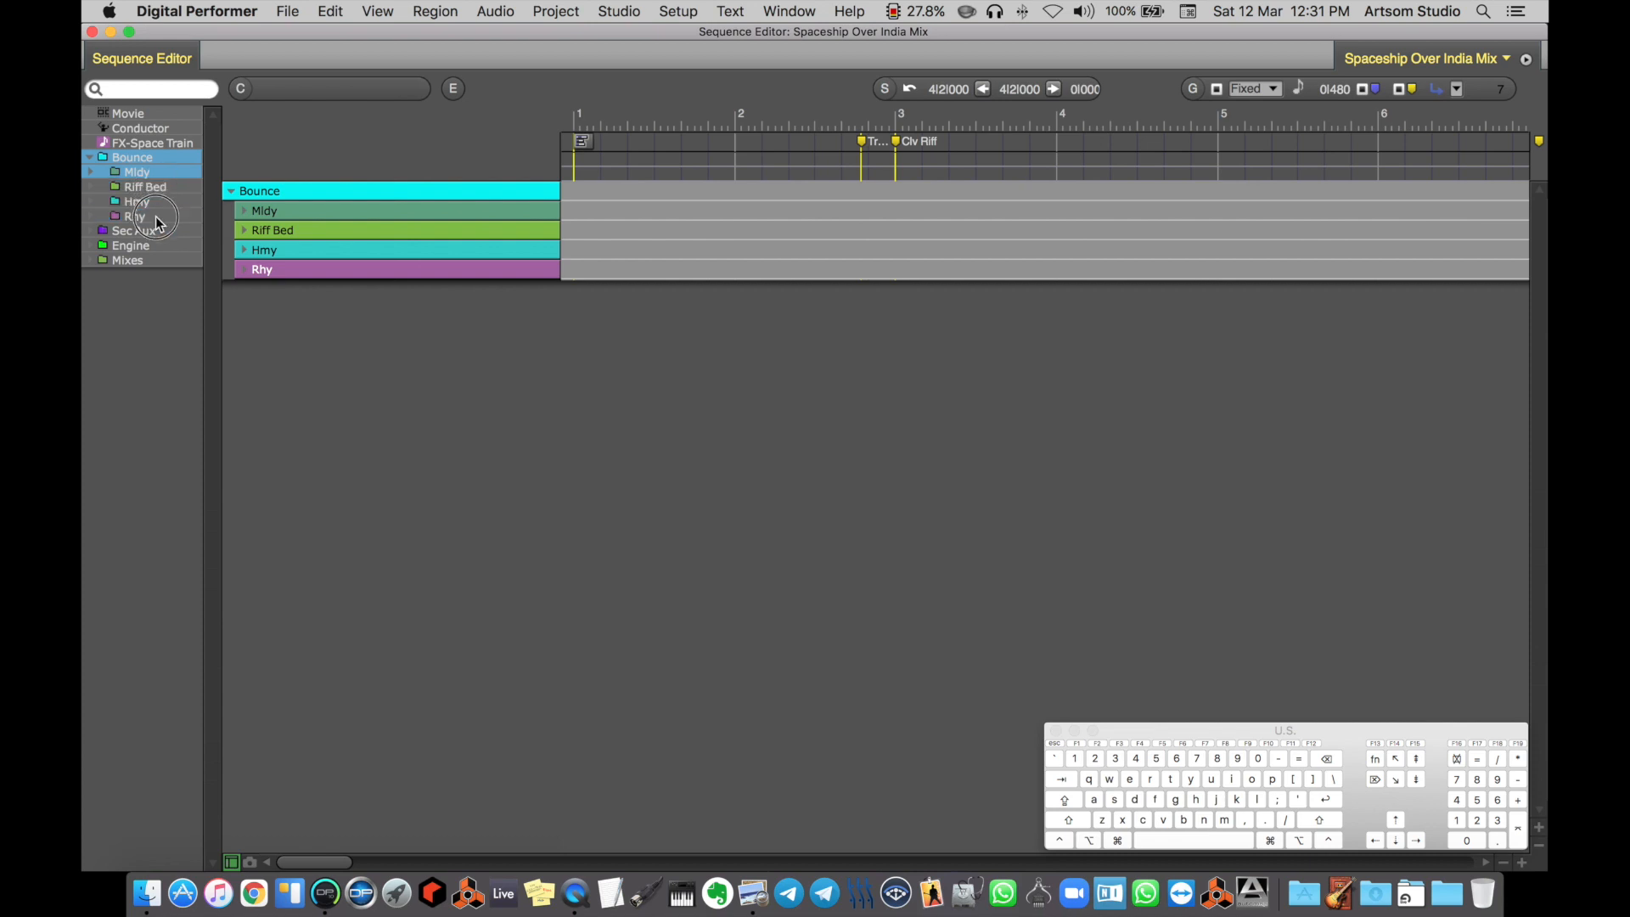
Expand the Mldy folder and hide its Orch subfolder and the Mldy Vca track
click(90, 172)
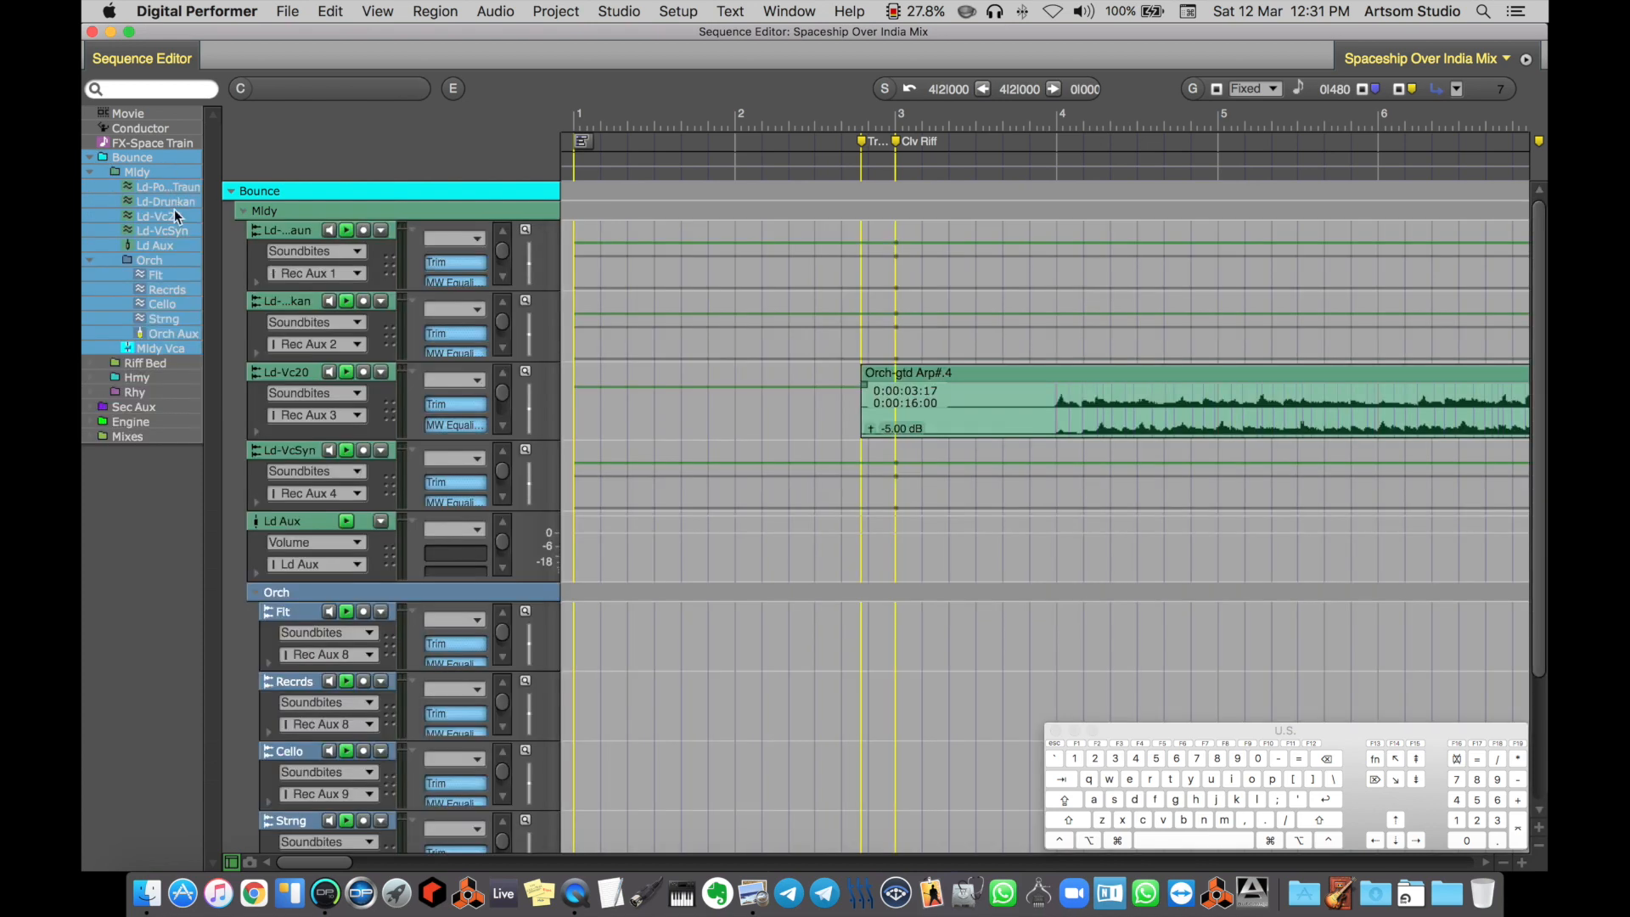
drag(155, 264, 157, 324)
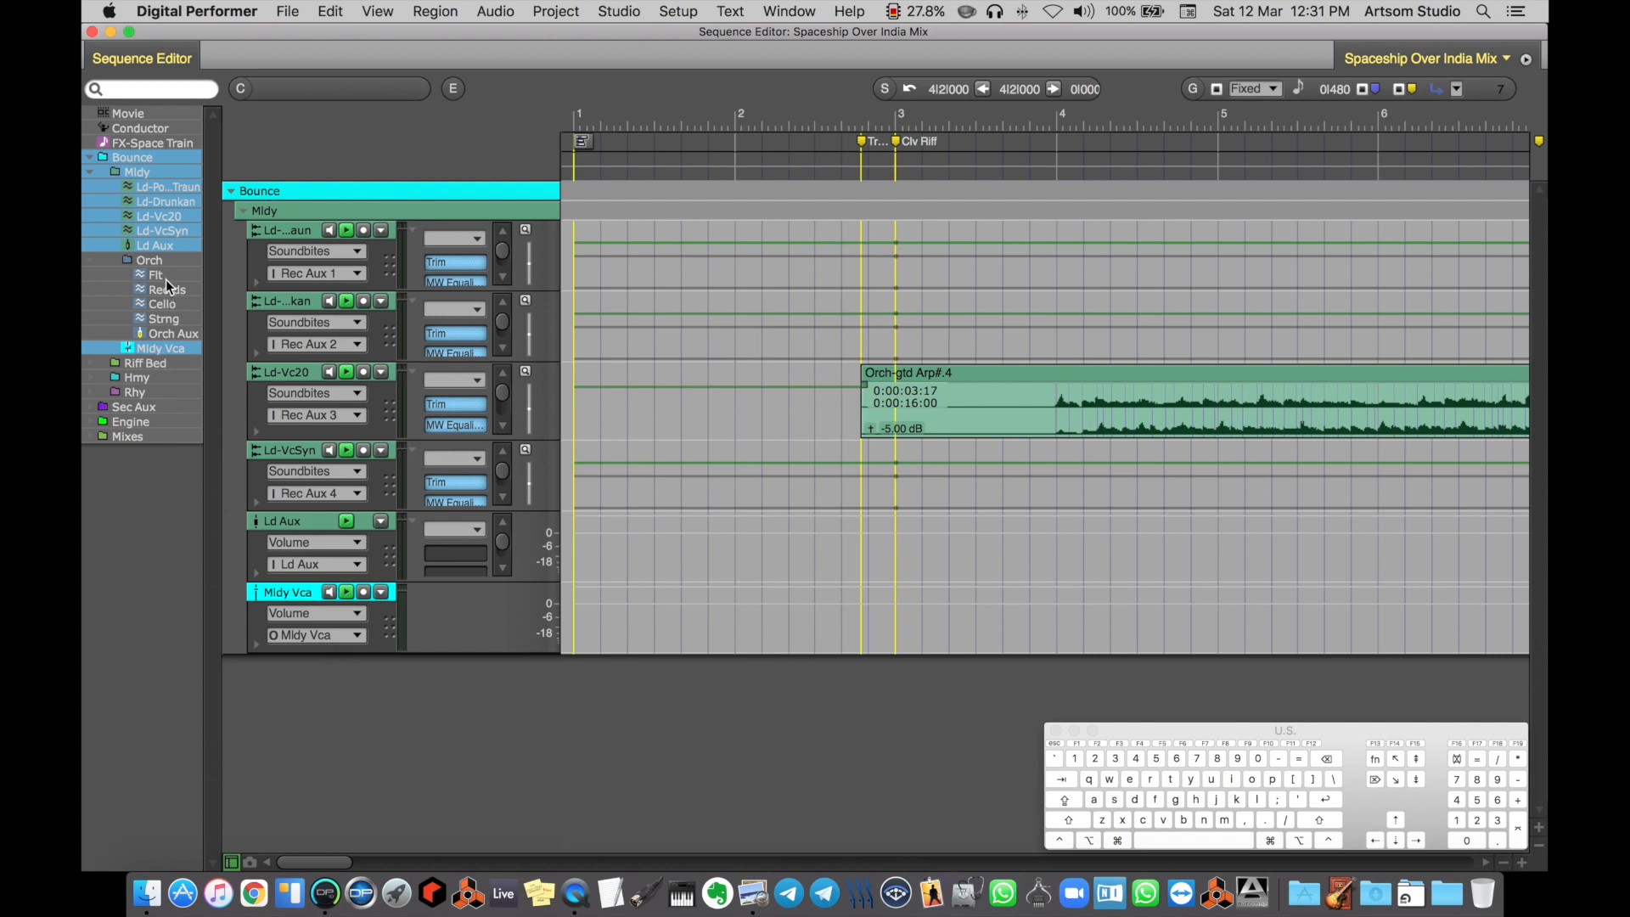
click(168, 357)
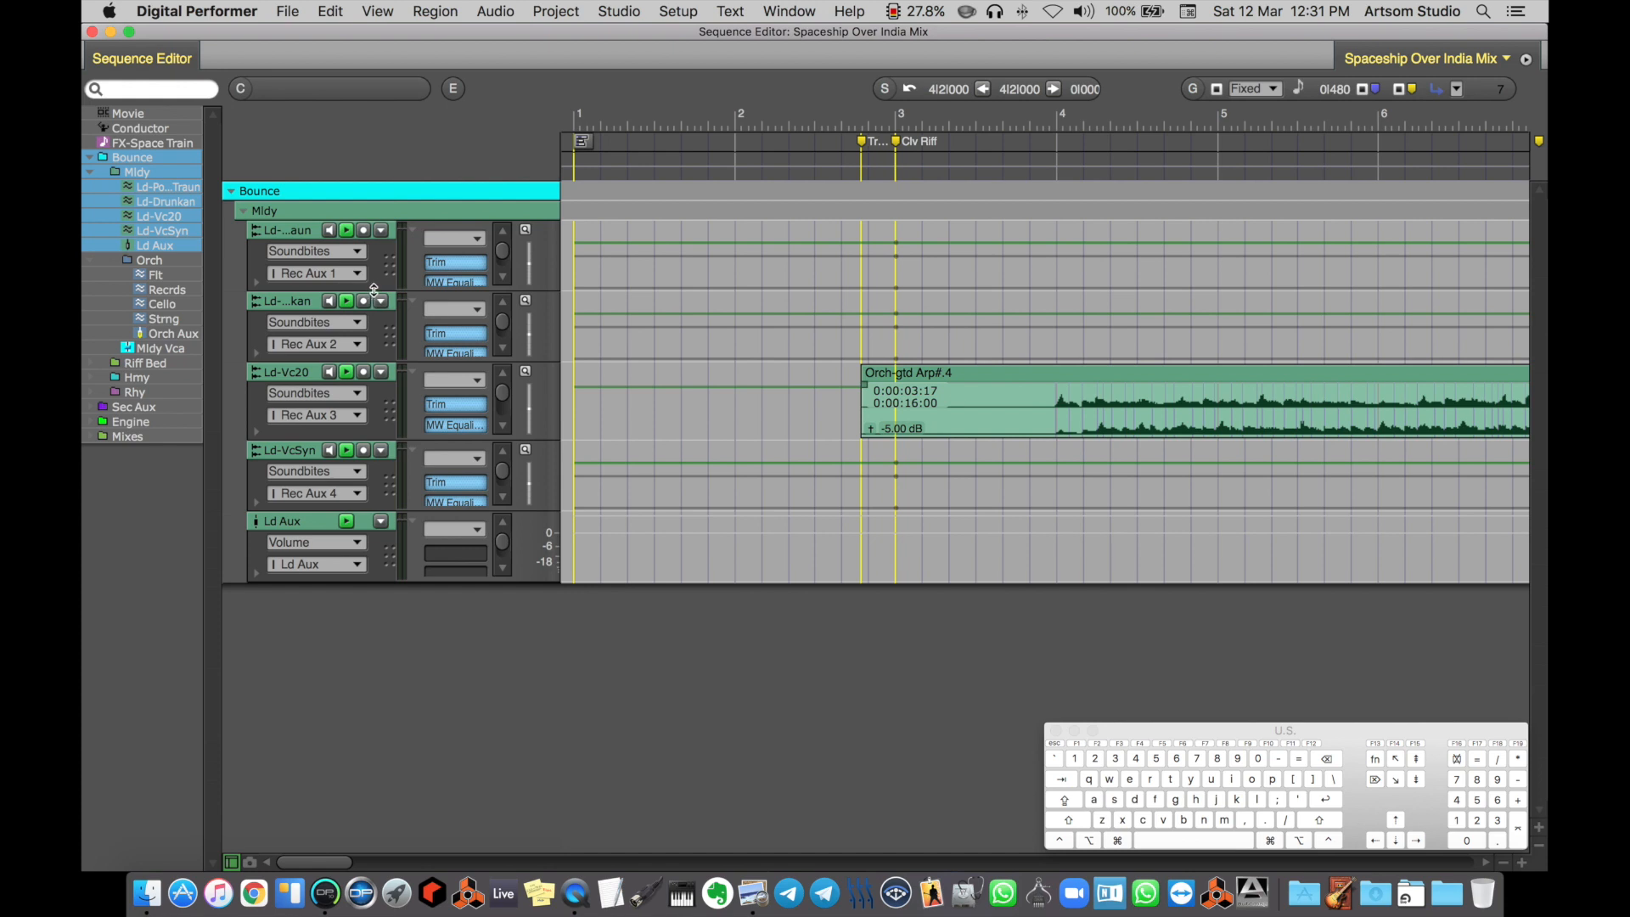
Increase the height of all displayed Ld tracks together so their output and automation settings fit
drag(384, 288, 330, 303)
key(alt)
key(alt)
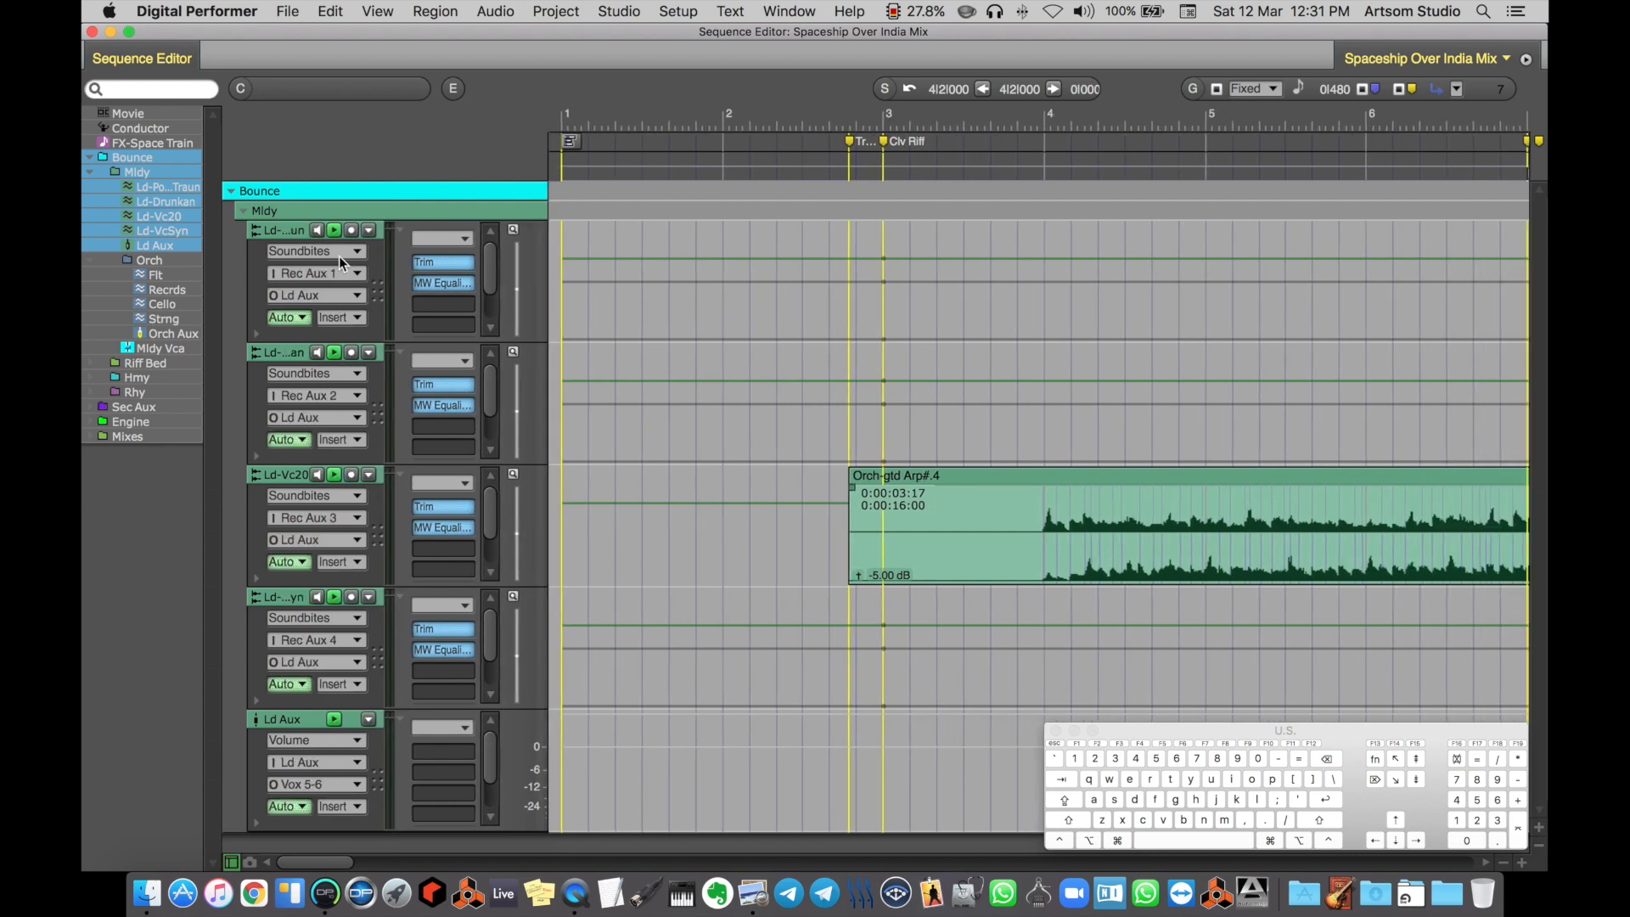
Switch only the Ld-Vc20 track's display to Volume and back to Soundbites
click(334, 496)
click(335, 511)
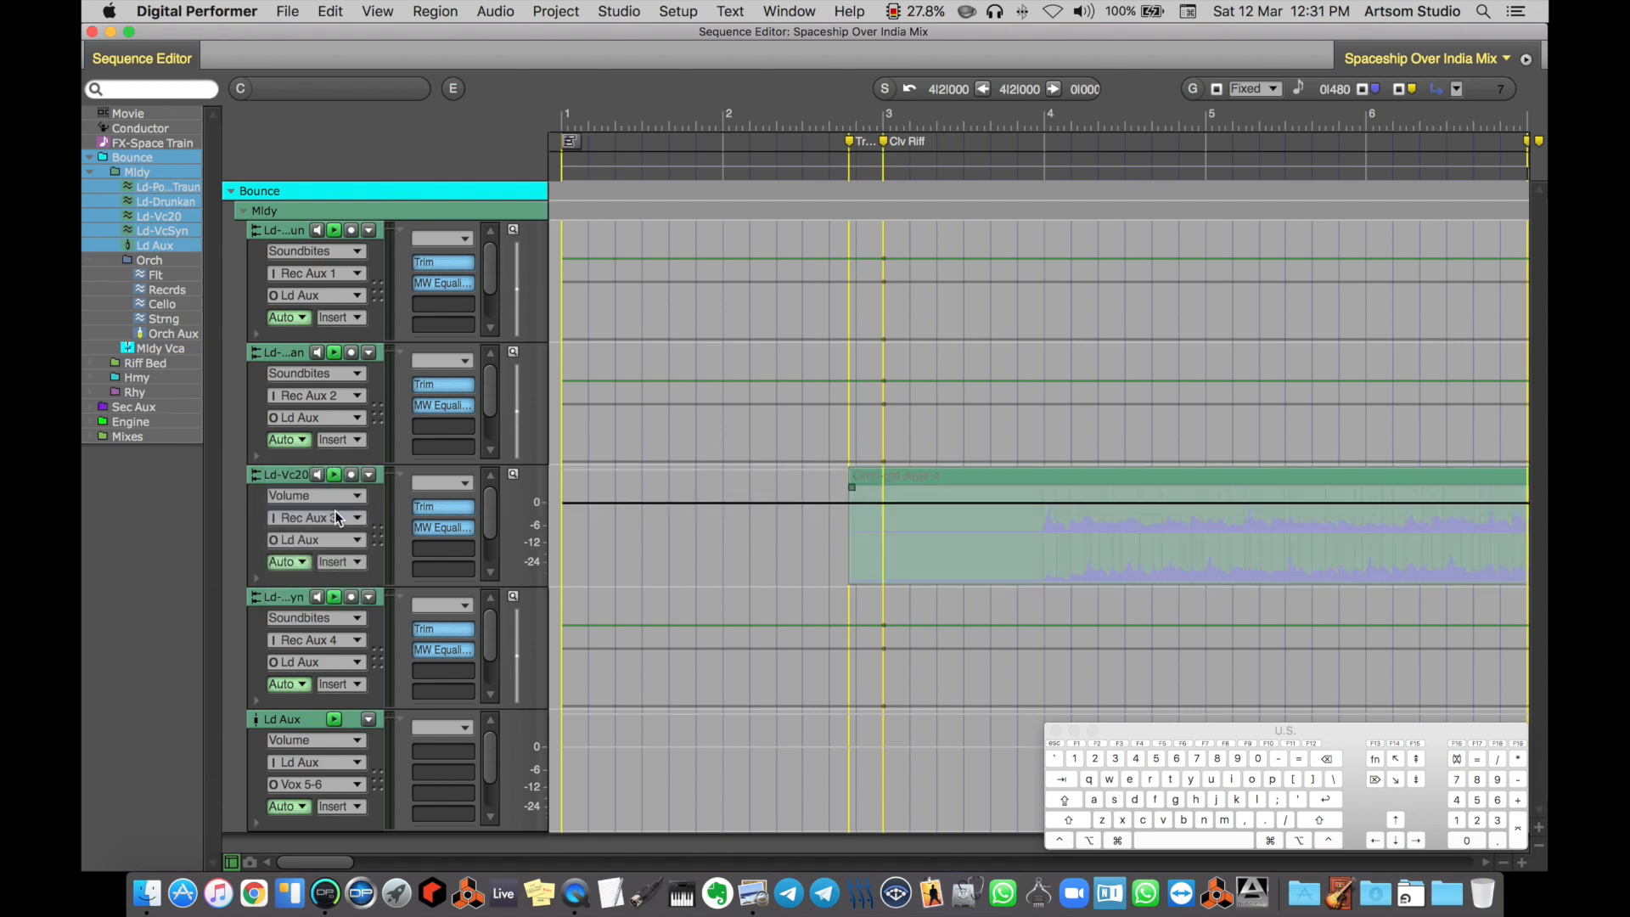
click(315, 496)
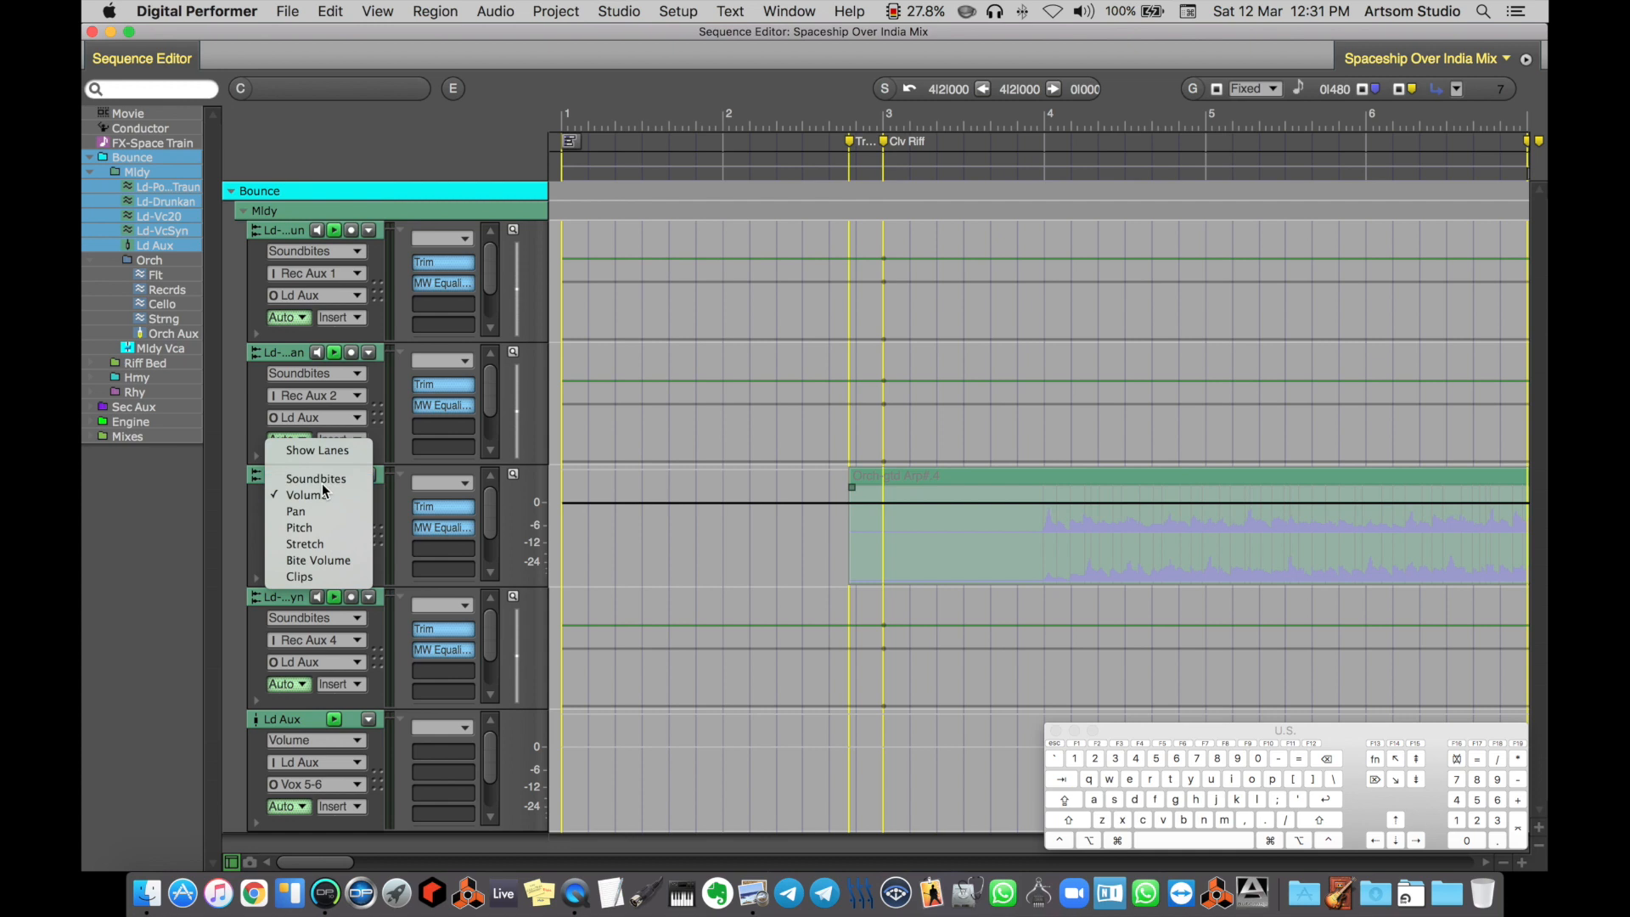
click(323, 480)
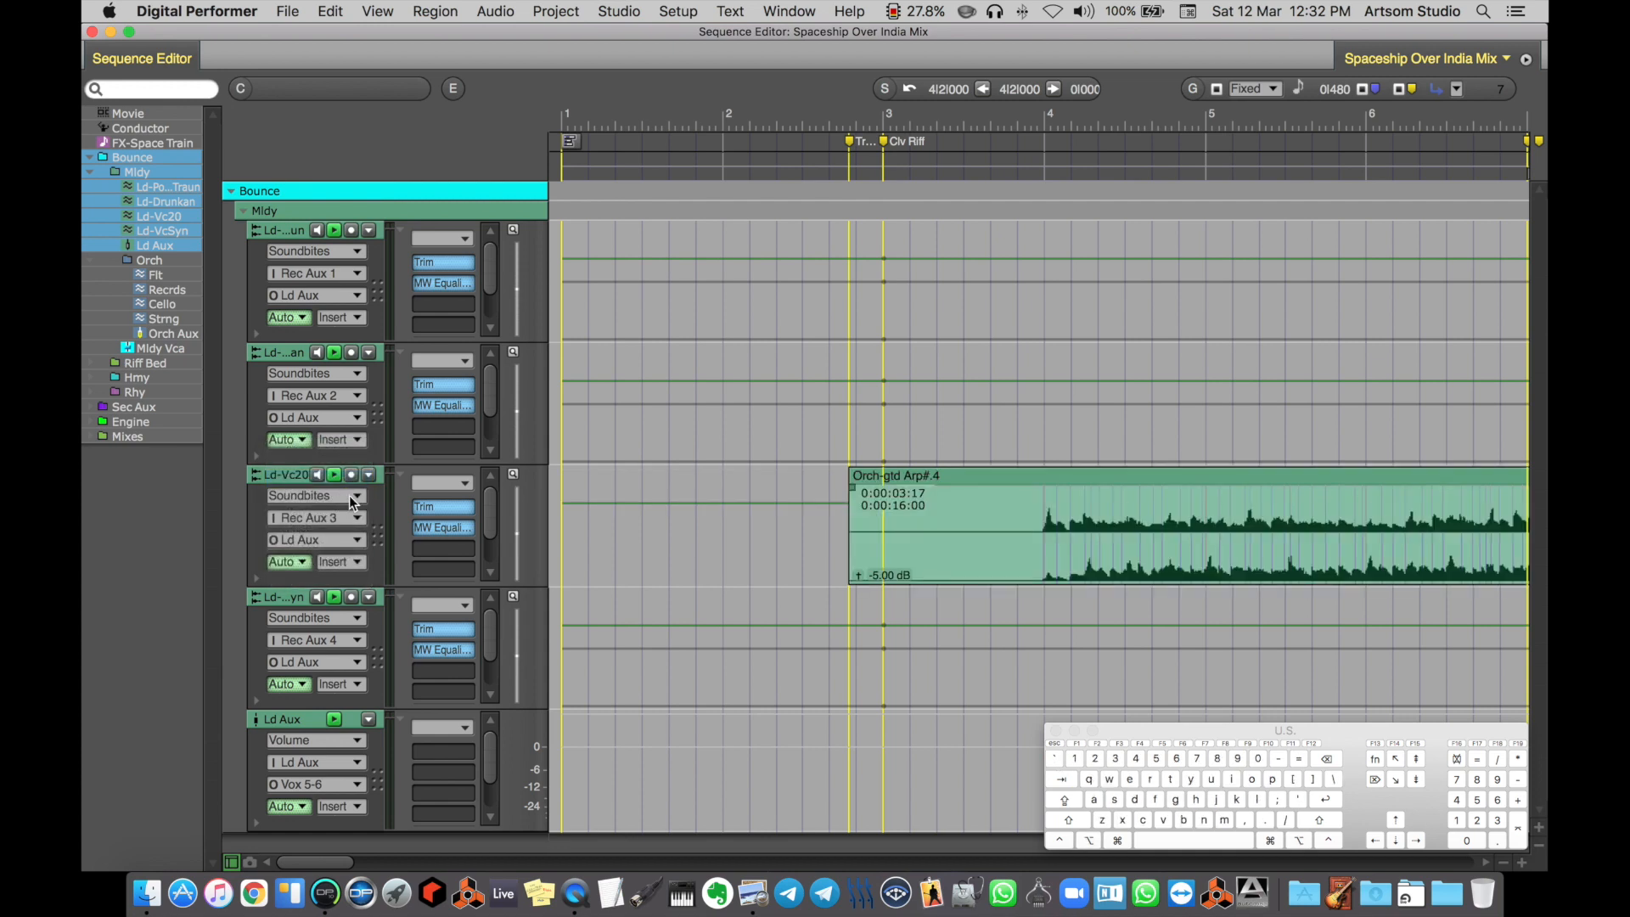
Switch the display of all the Ld audio tracks to Volume together, and back to Soundbites
alt+click(340, 496)
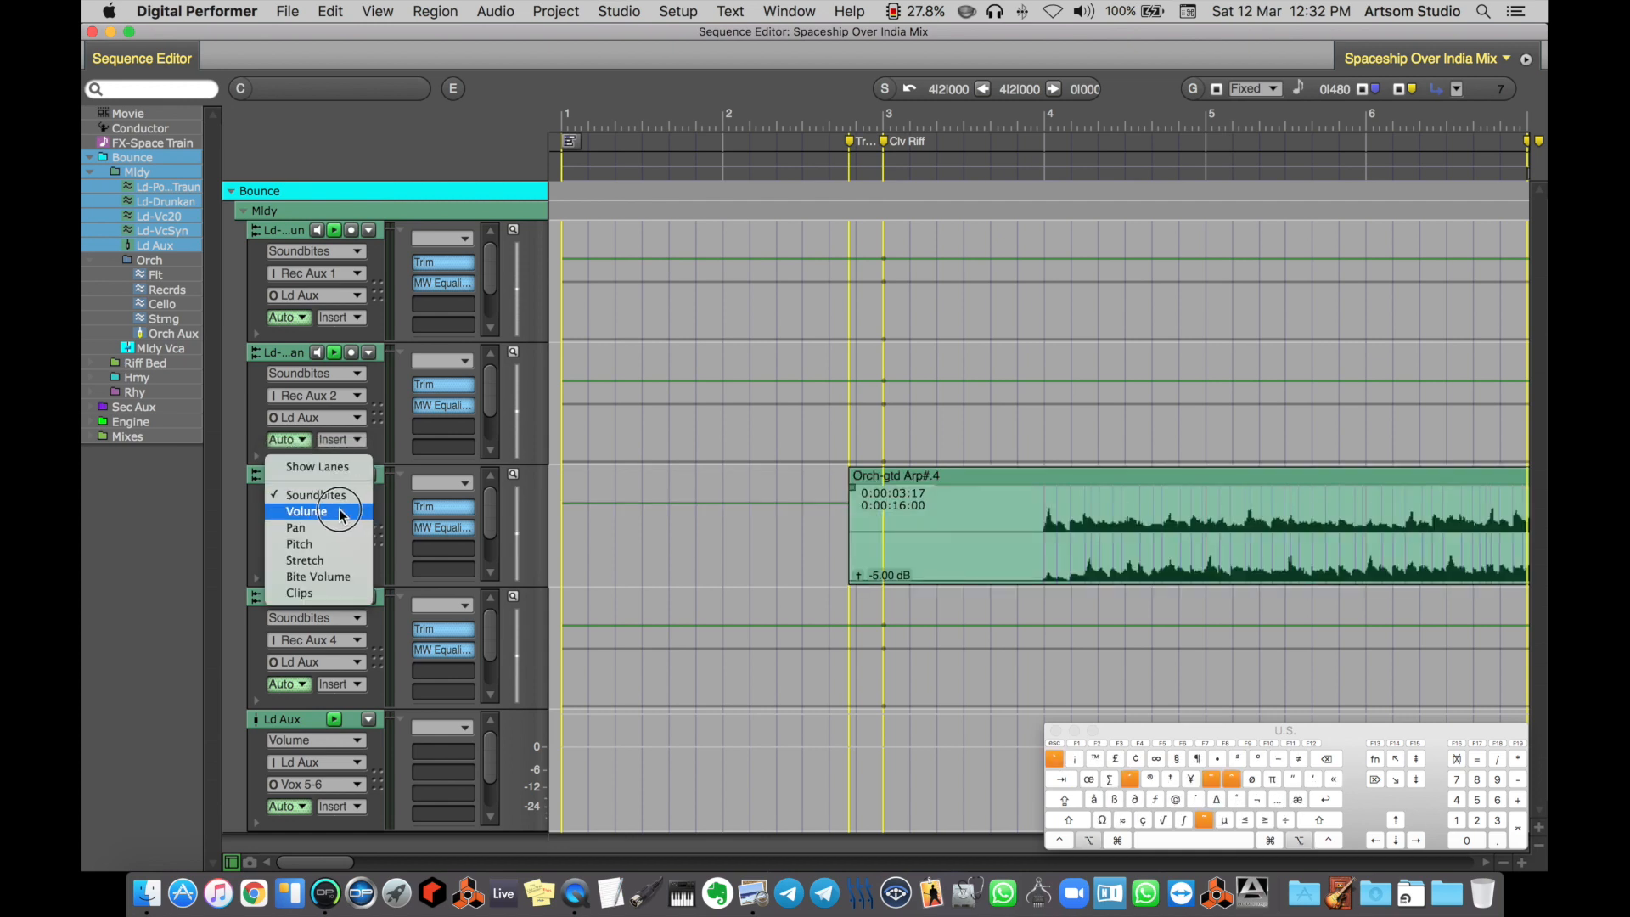
alt+click(340, 512)
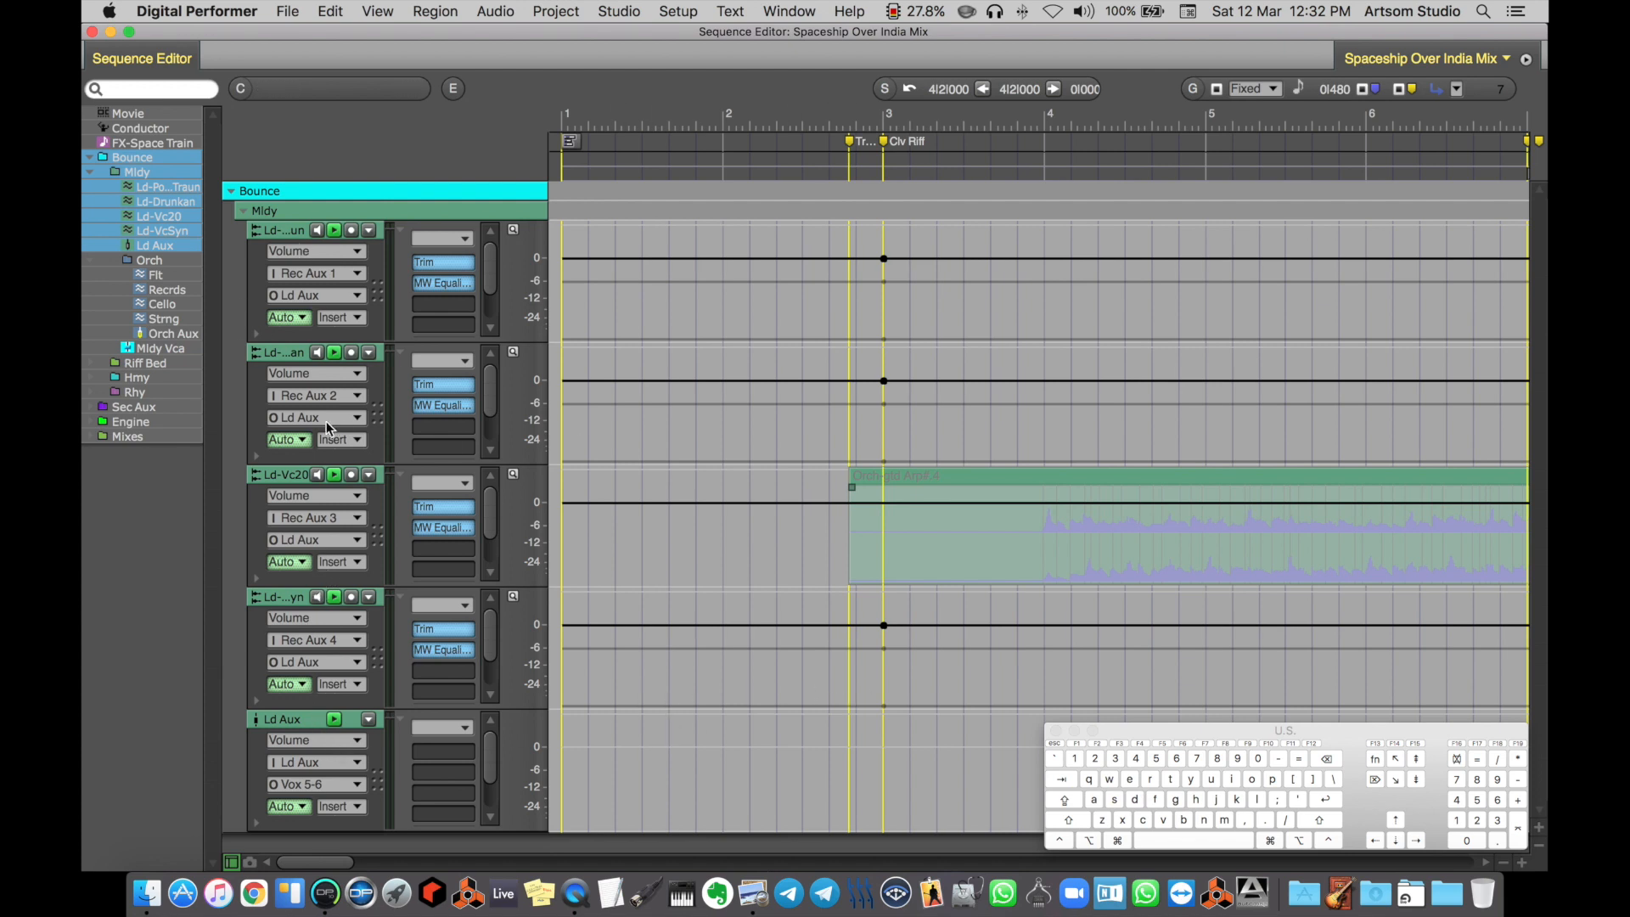
alt+click(346, 373)
alt+click(314, 355)
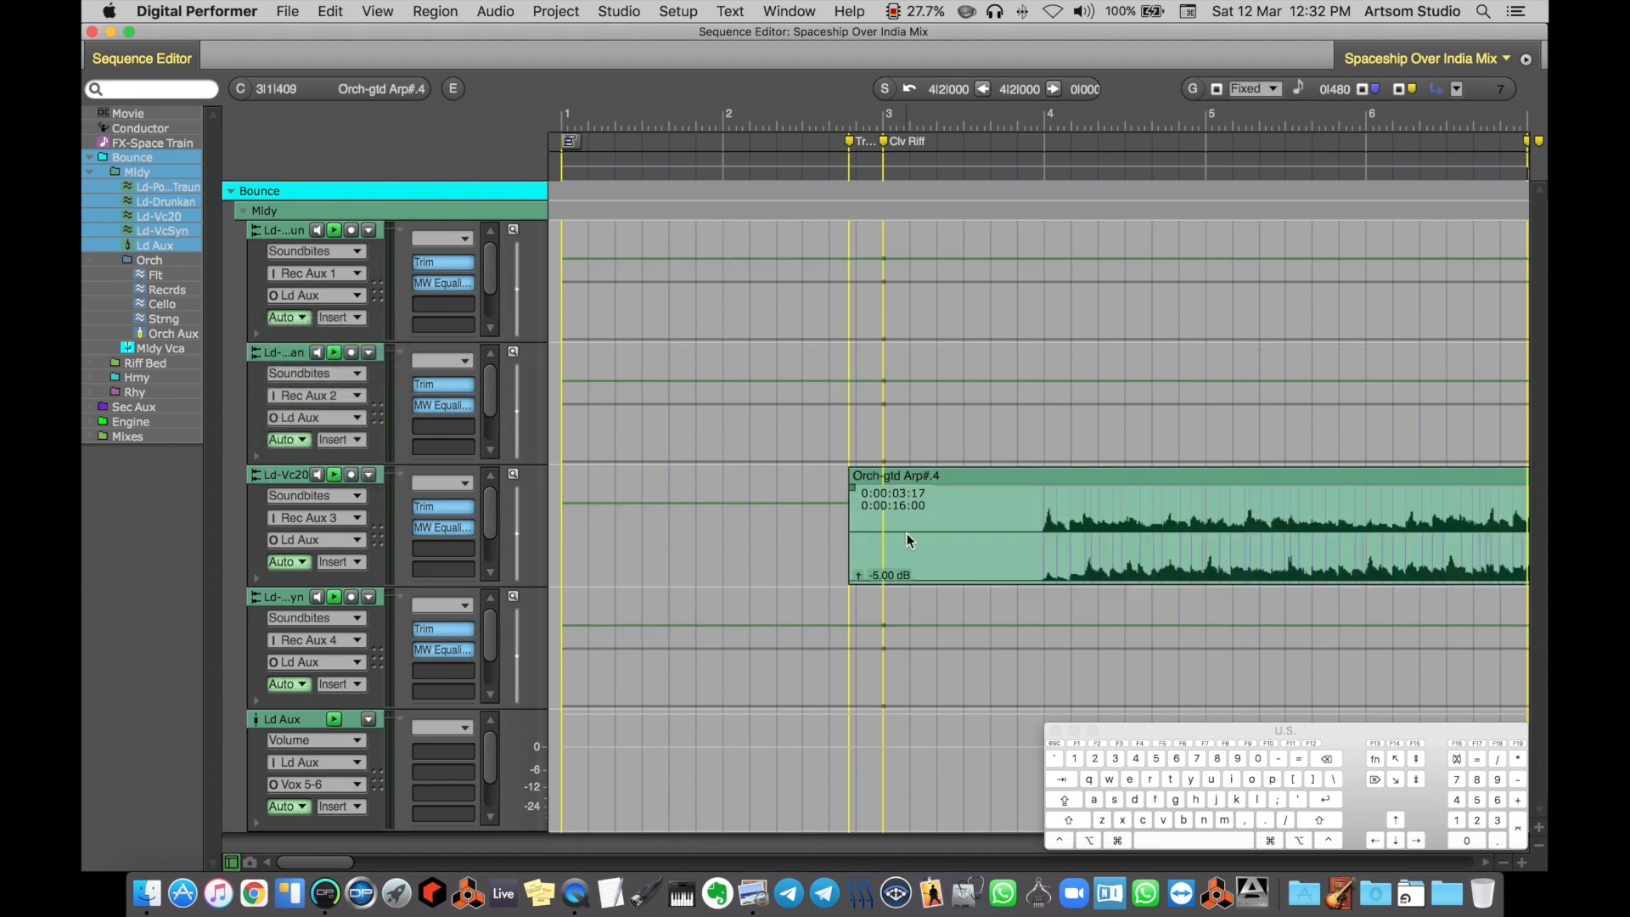
Increase the height of only the Ld-Drunkan track until its take setting is shown
scroll(907, 534, right, 1)
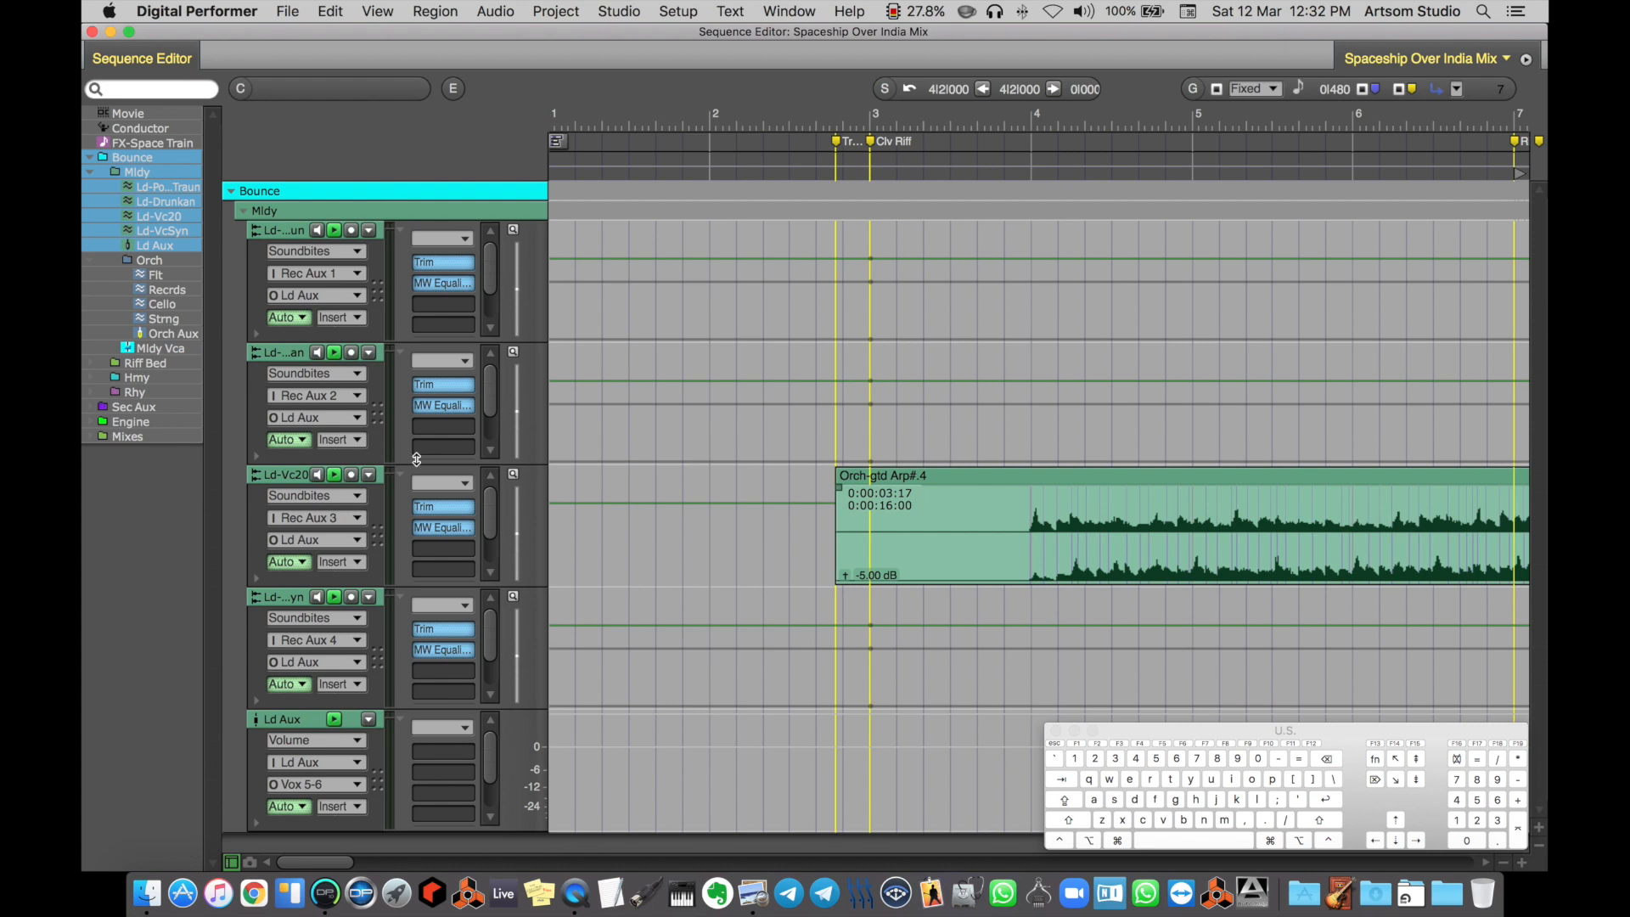
drag(380, 463, 379, 543)
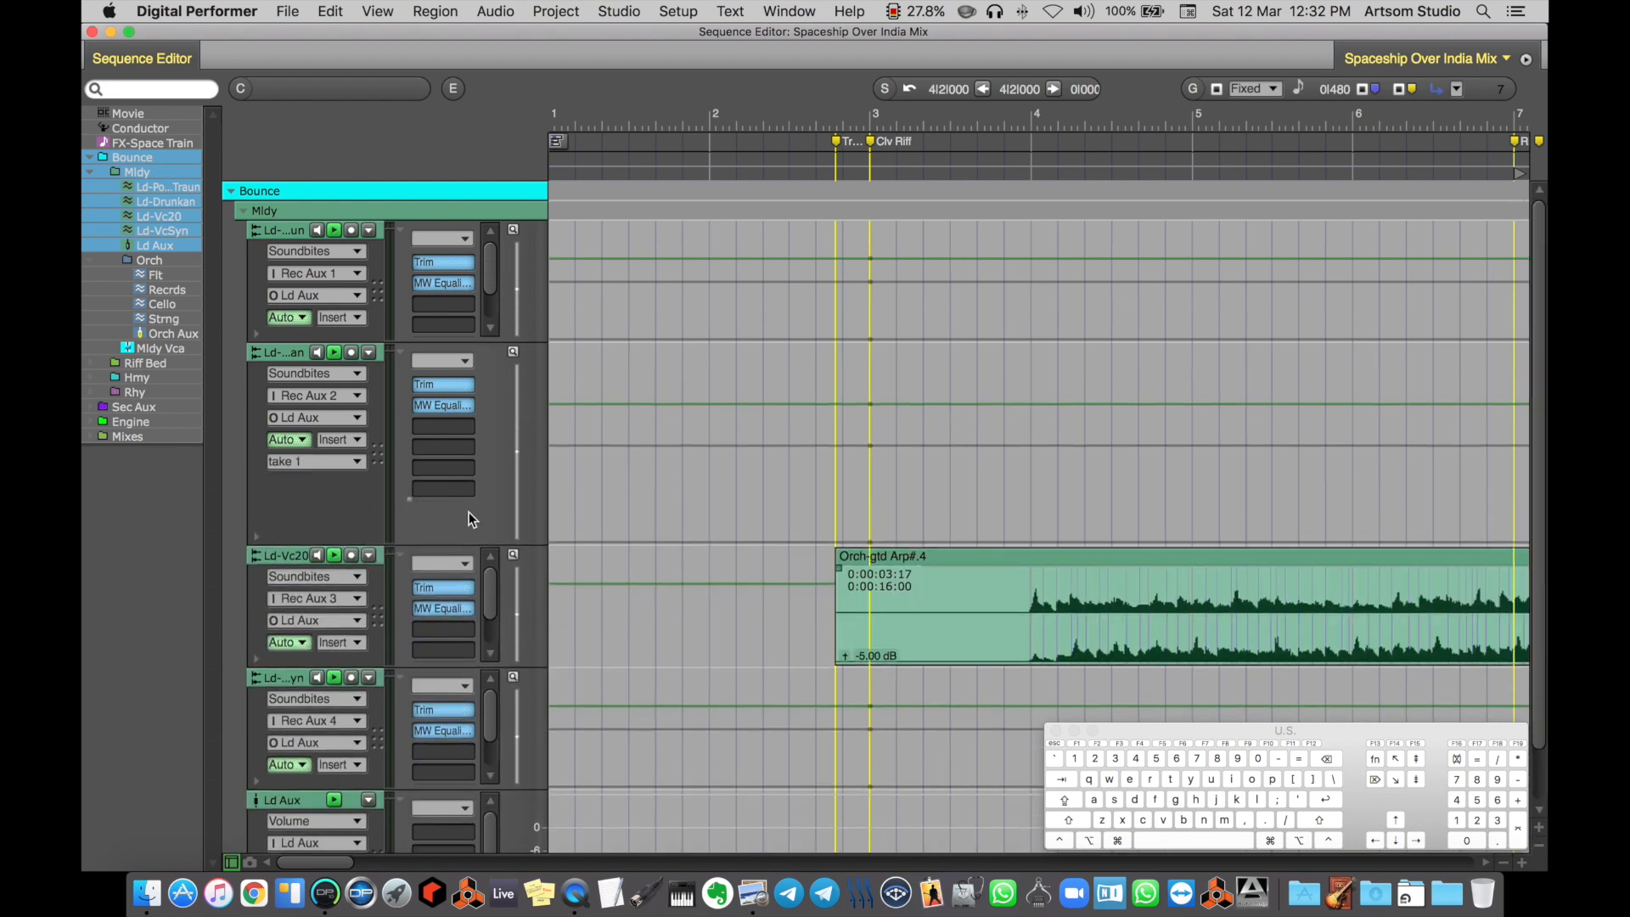
Hide and re-show the tracks' insert sections, and reduce the Ld-Drunkan track's height until its take setting is hidden
click(401, 354)
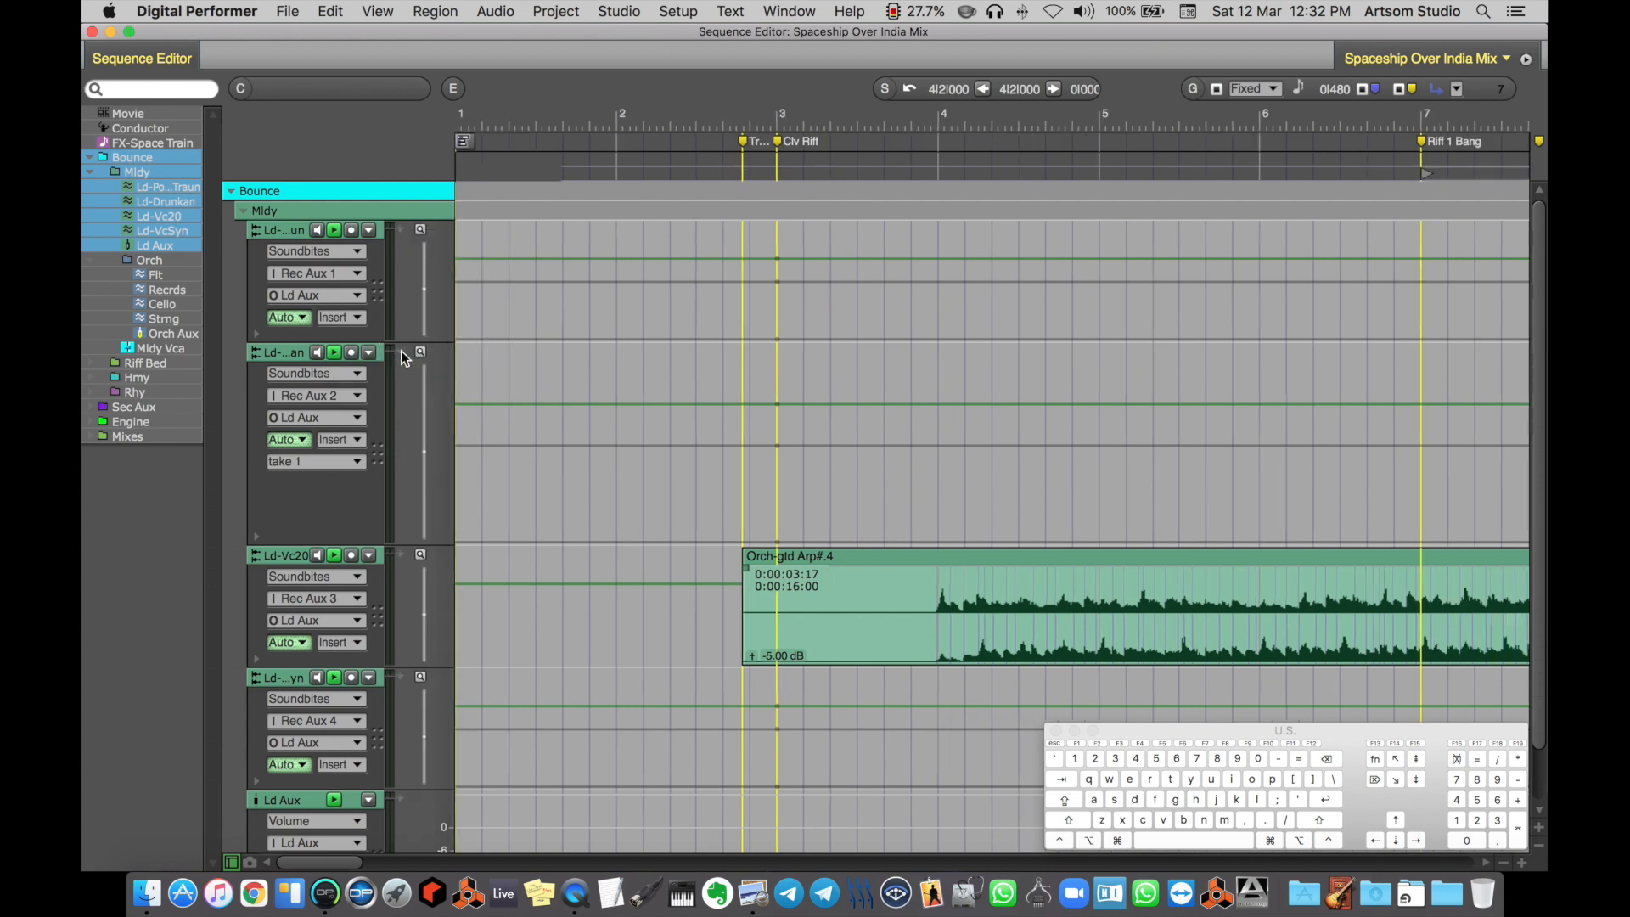
click(402, 353)
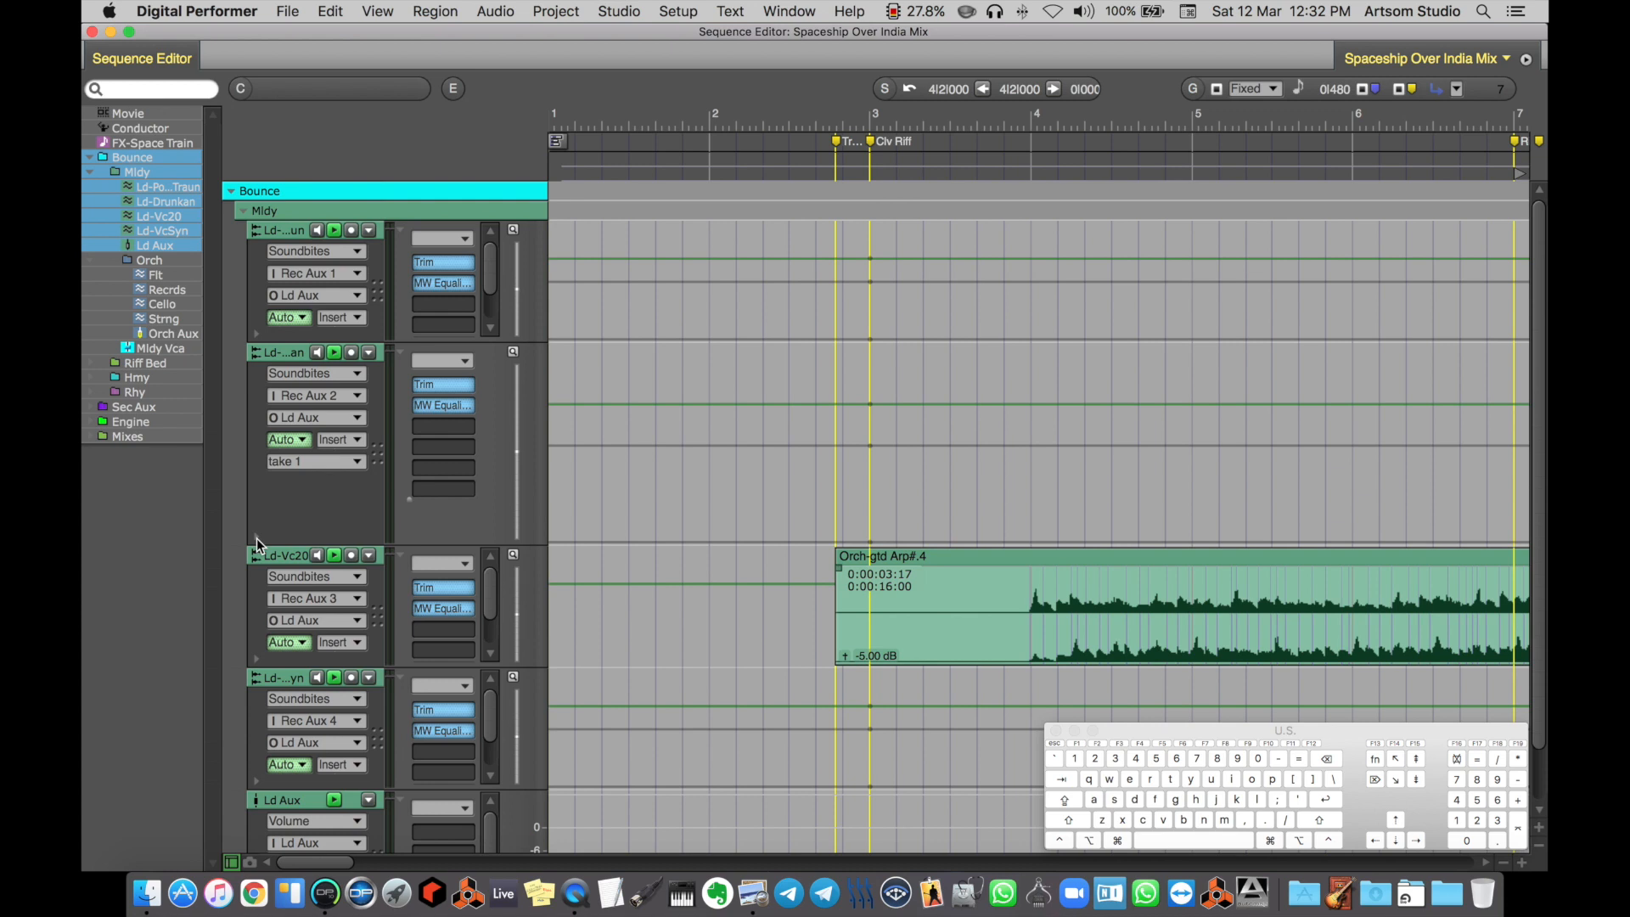
drag(309, 542, 326, 442)
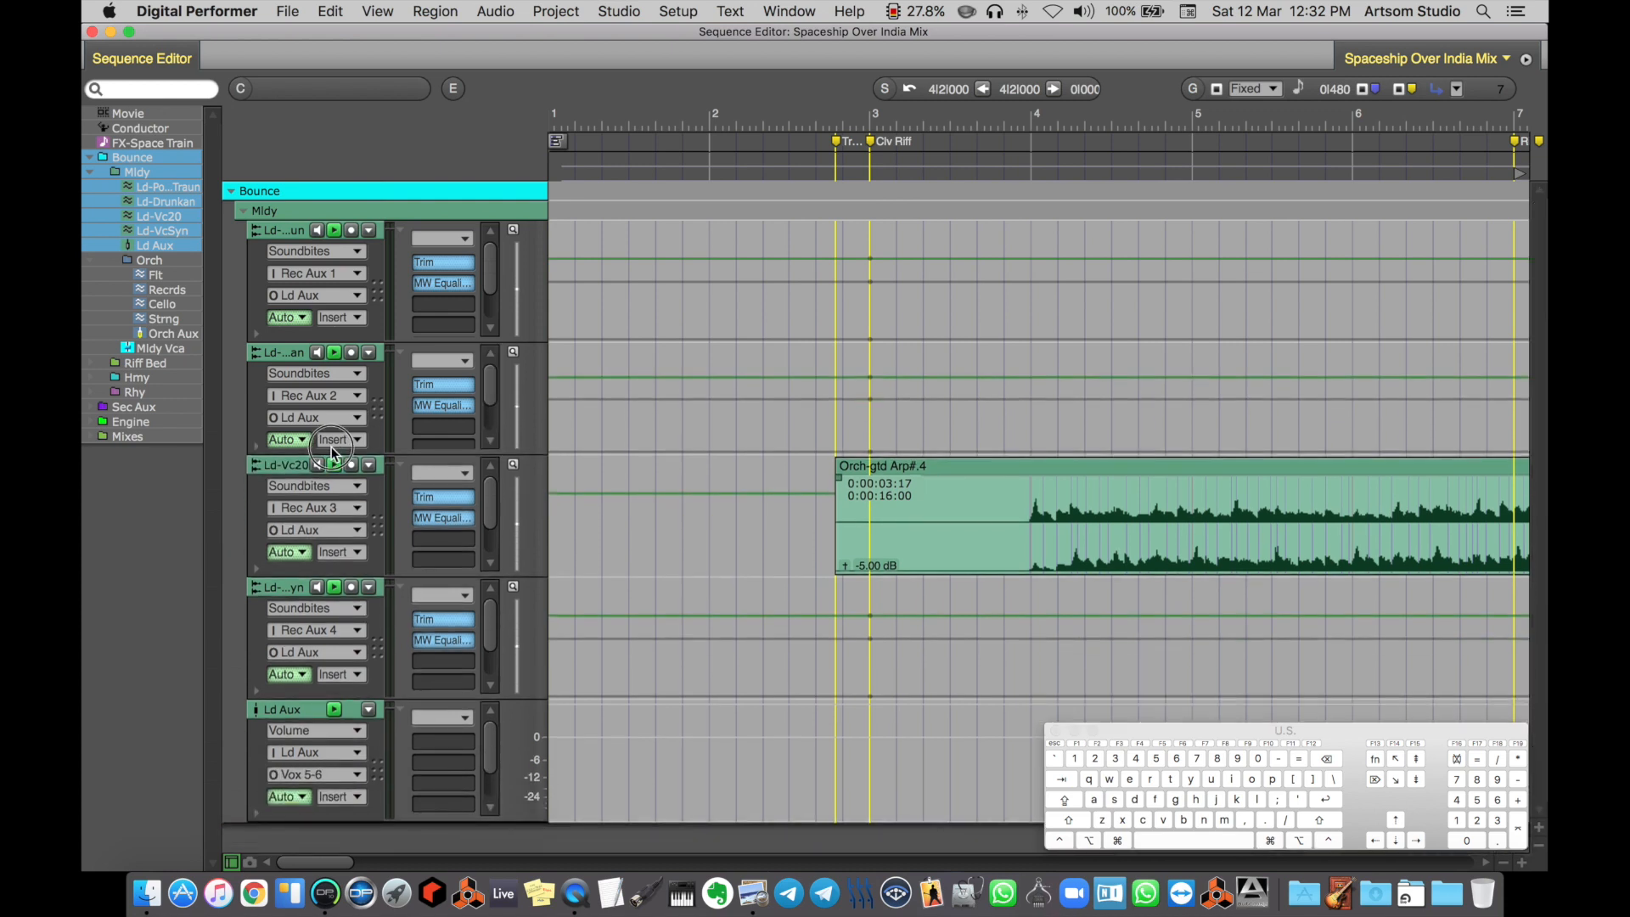
Expand and collapse the Volume automation lane under the Ld-Vc20 track, then expand it again and remove the lane
click(256, 569)
scroll(335, 584, down, 3)
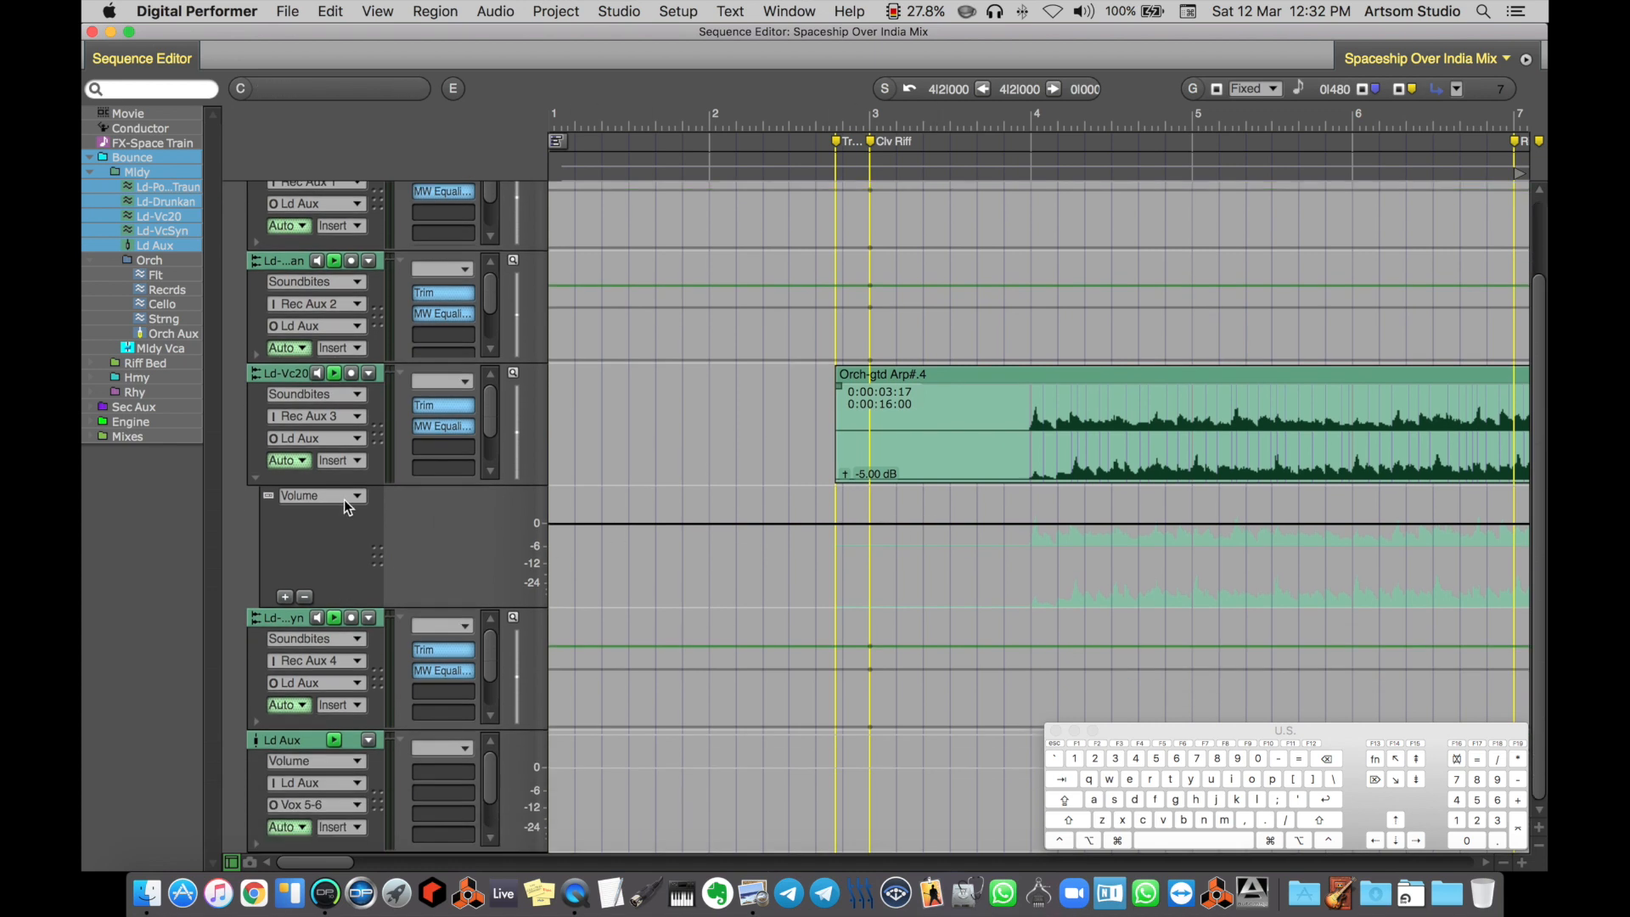
scroll(262, 479, up, 3)
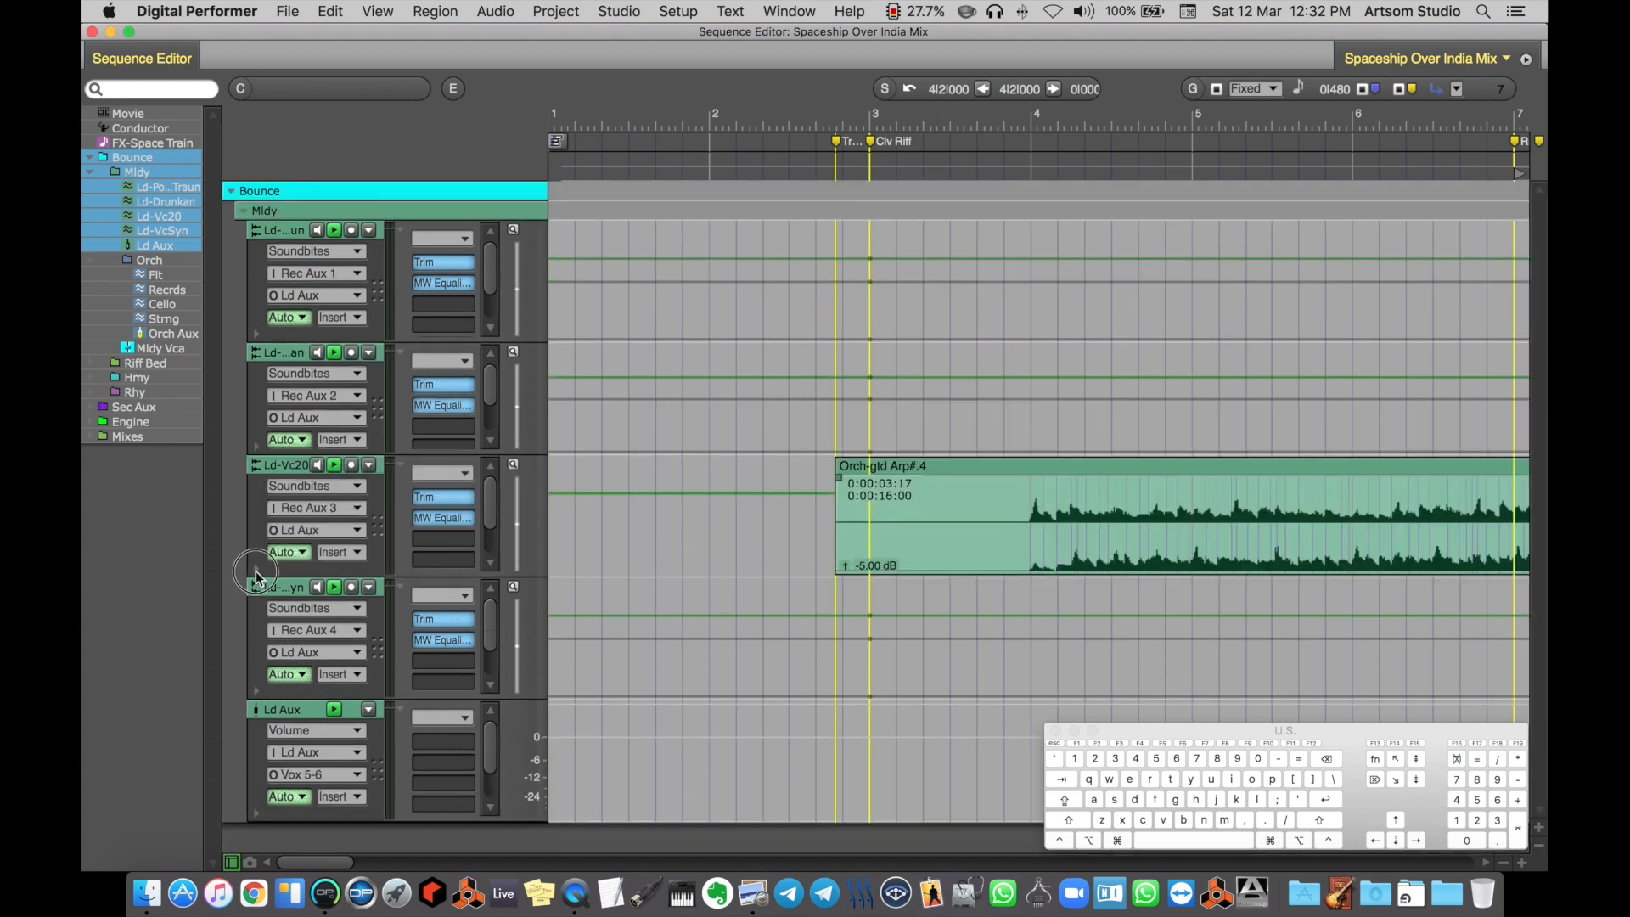
scroll(307, 584, down, 2)
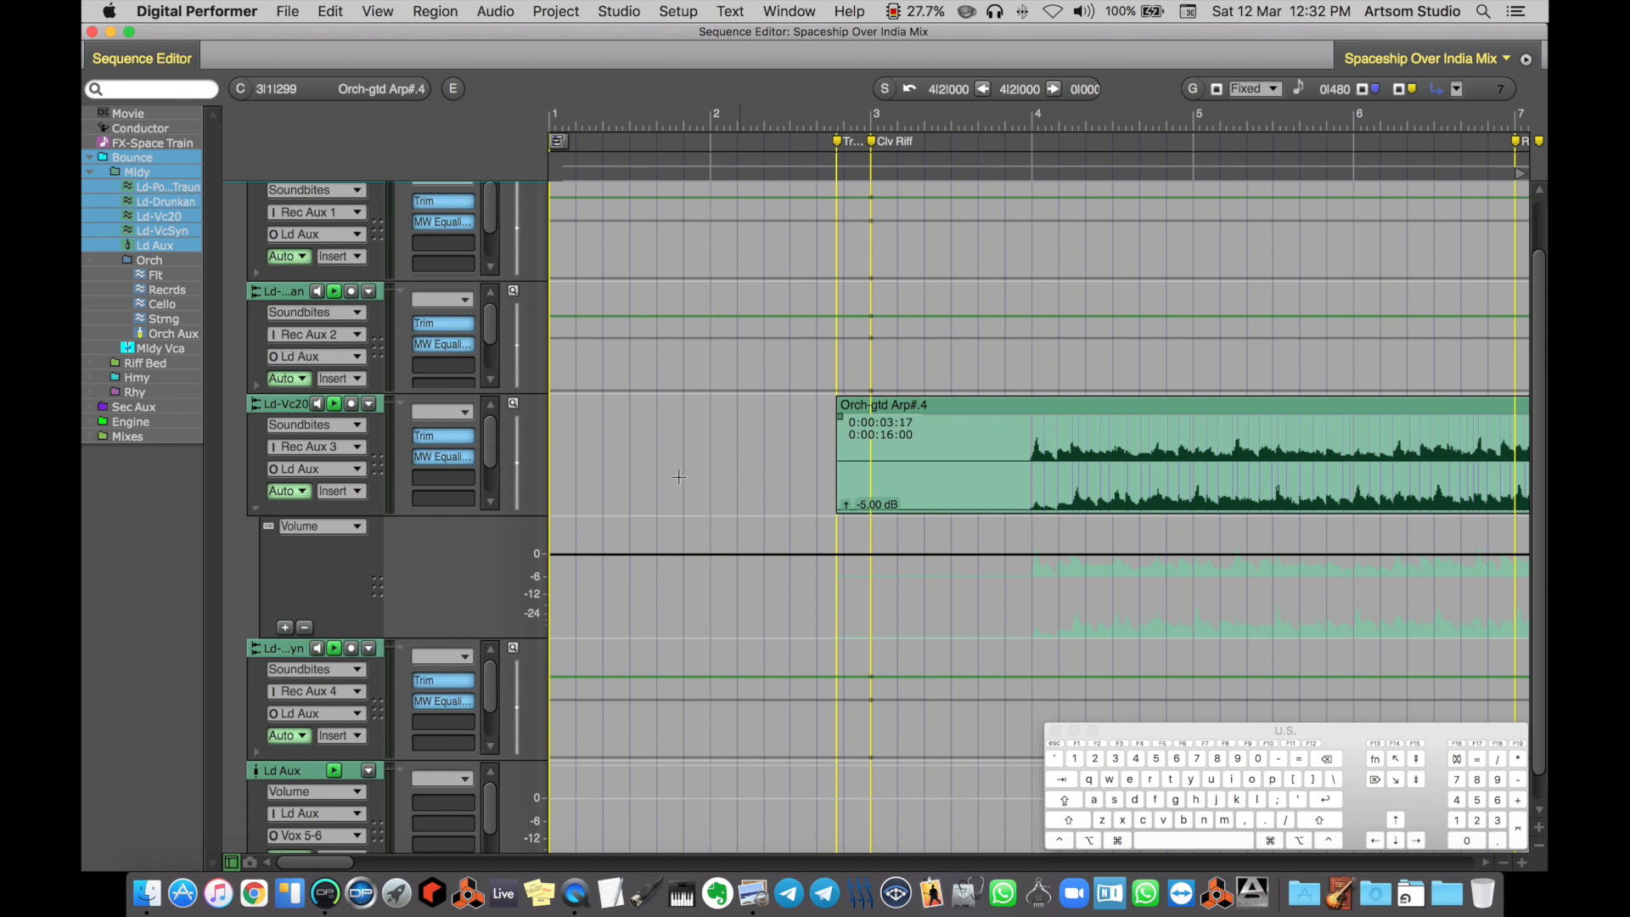
click(304, 628)
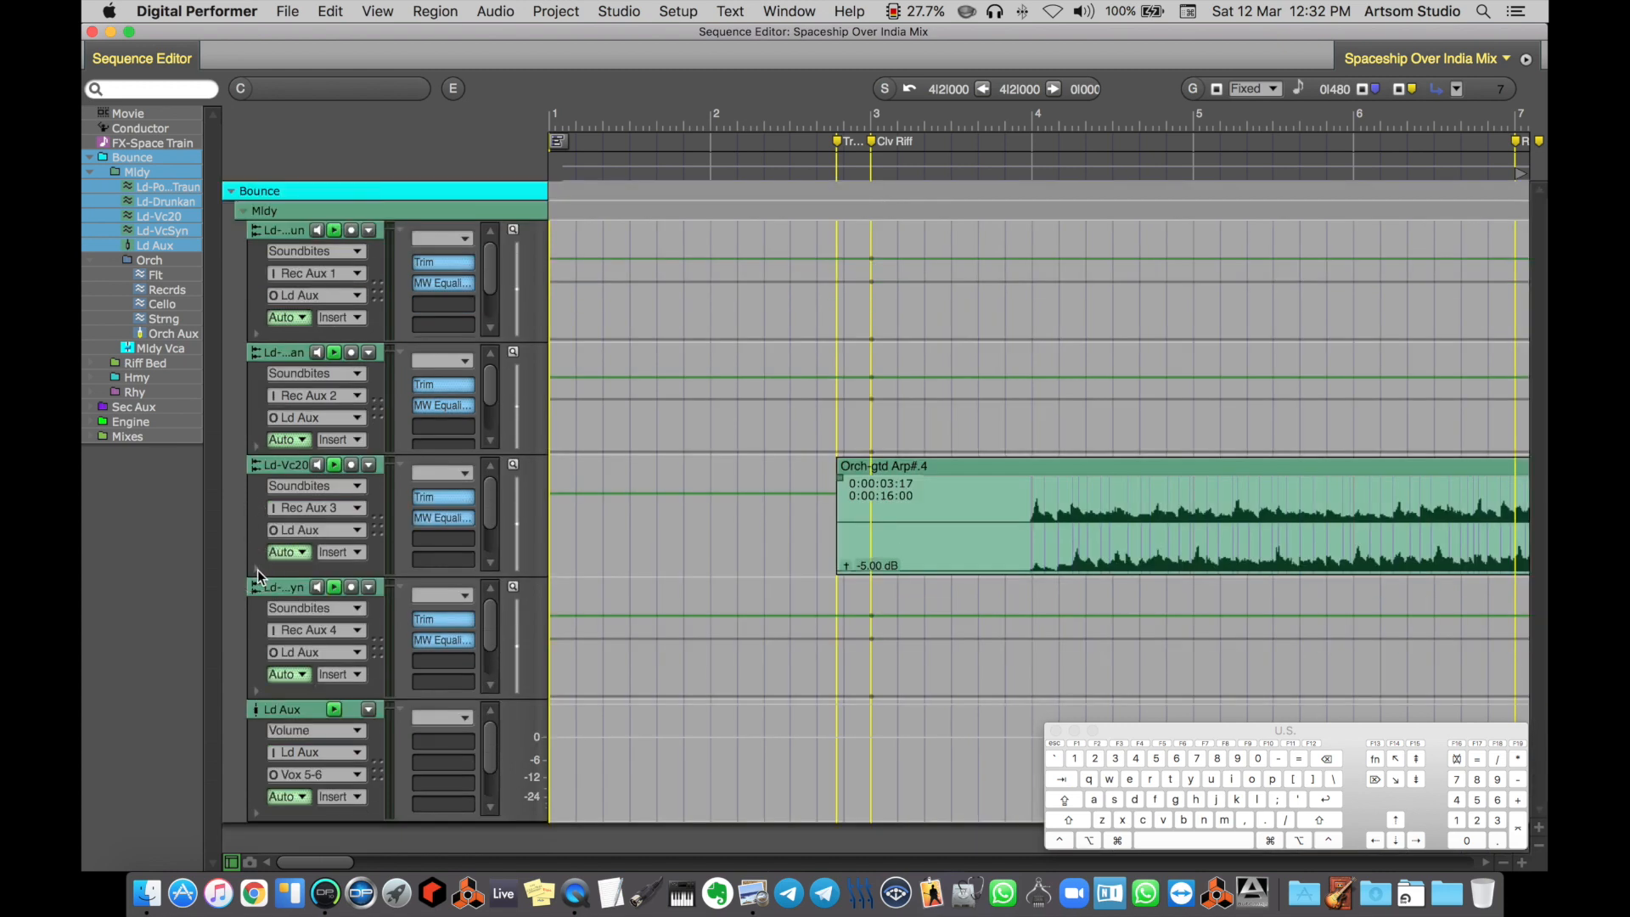
Show the Volume lane under Ld-Vc20 again and add a Pan lane beneath it
click(256, 568)
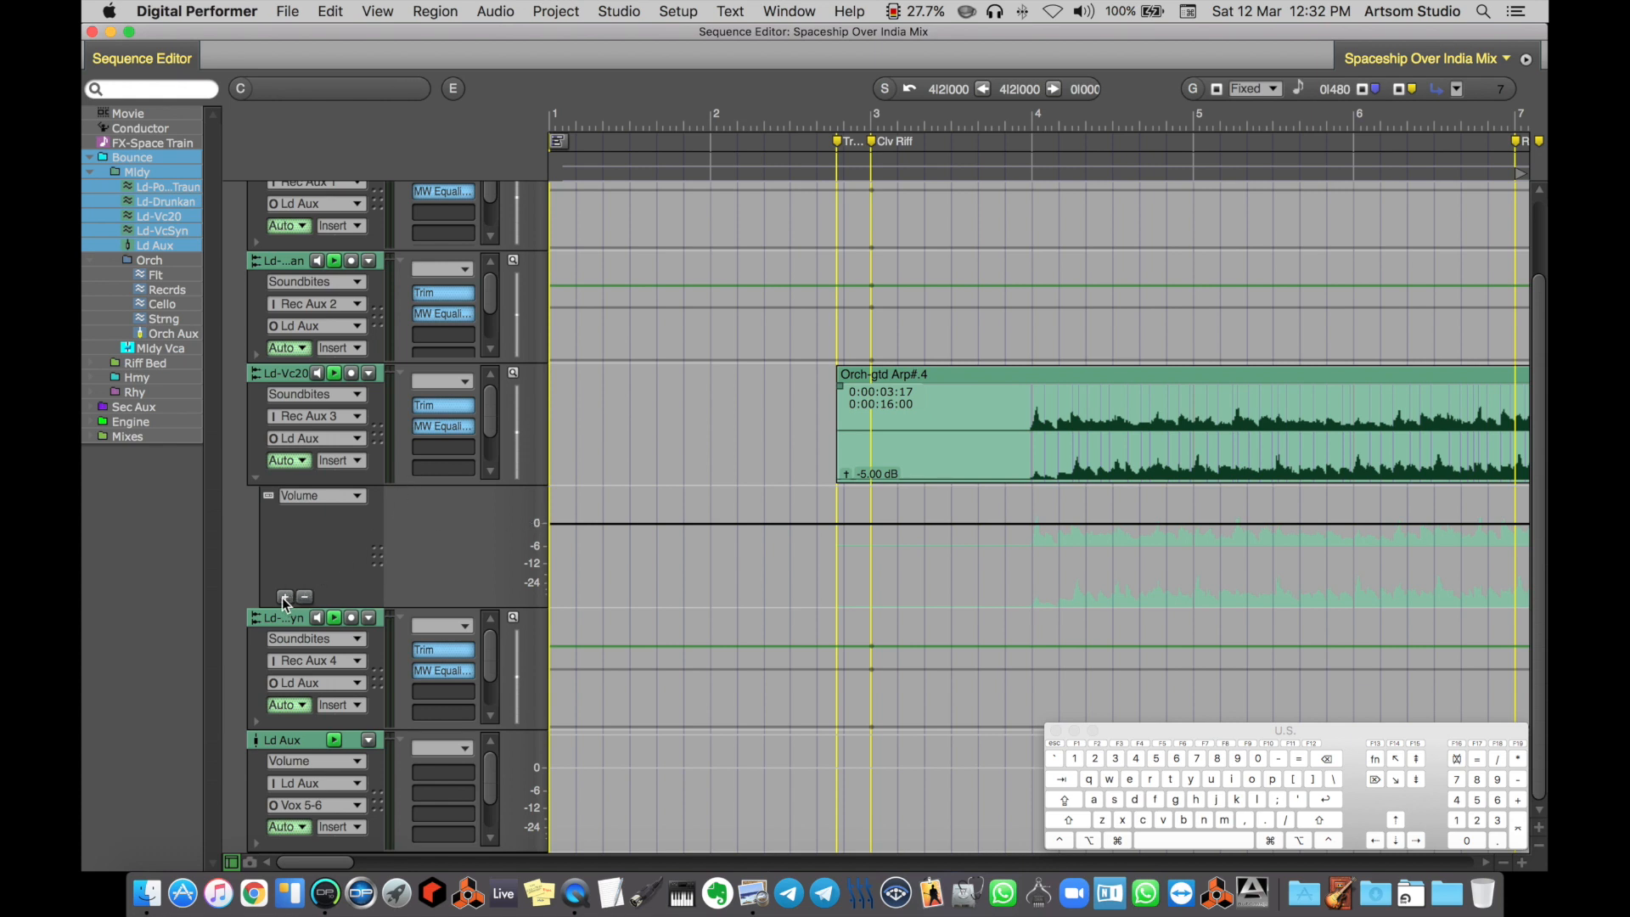
click(286, 596)
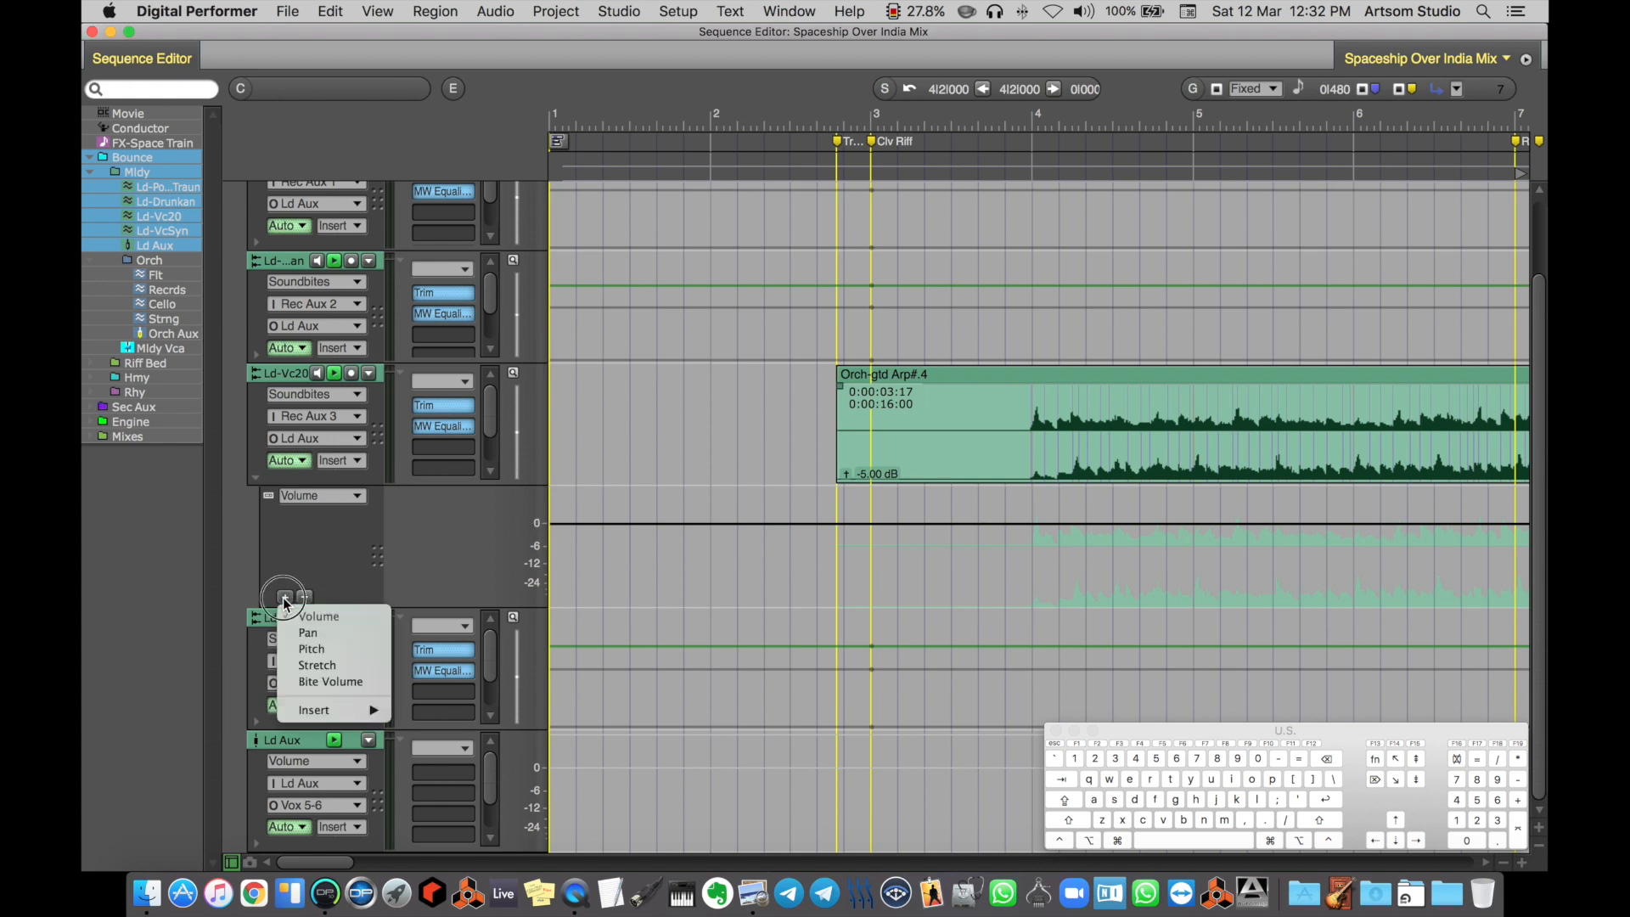
click(330, 647)
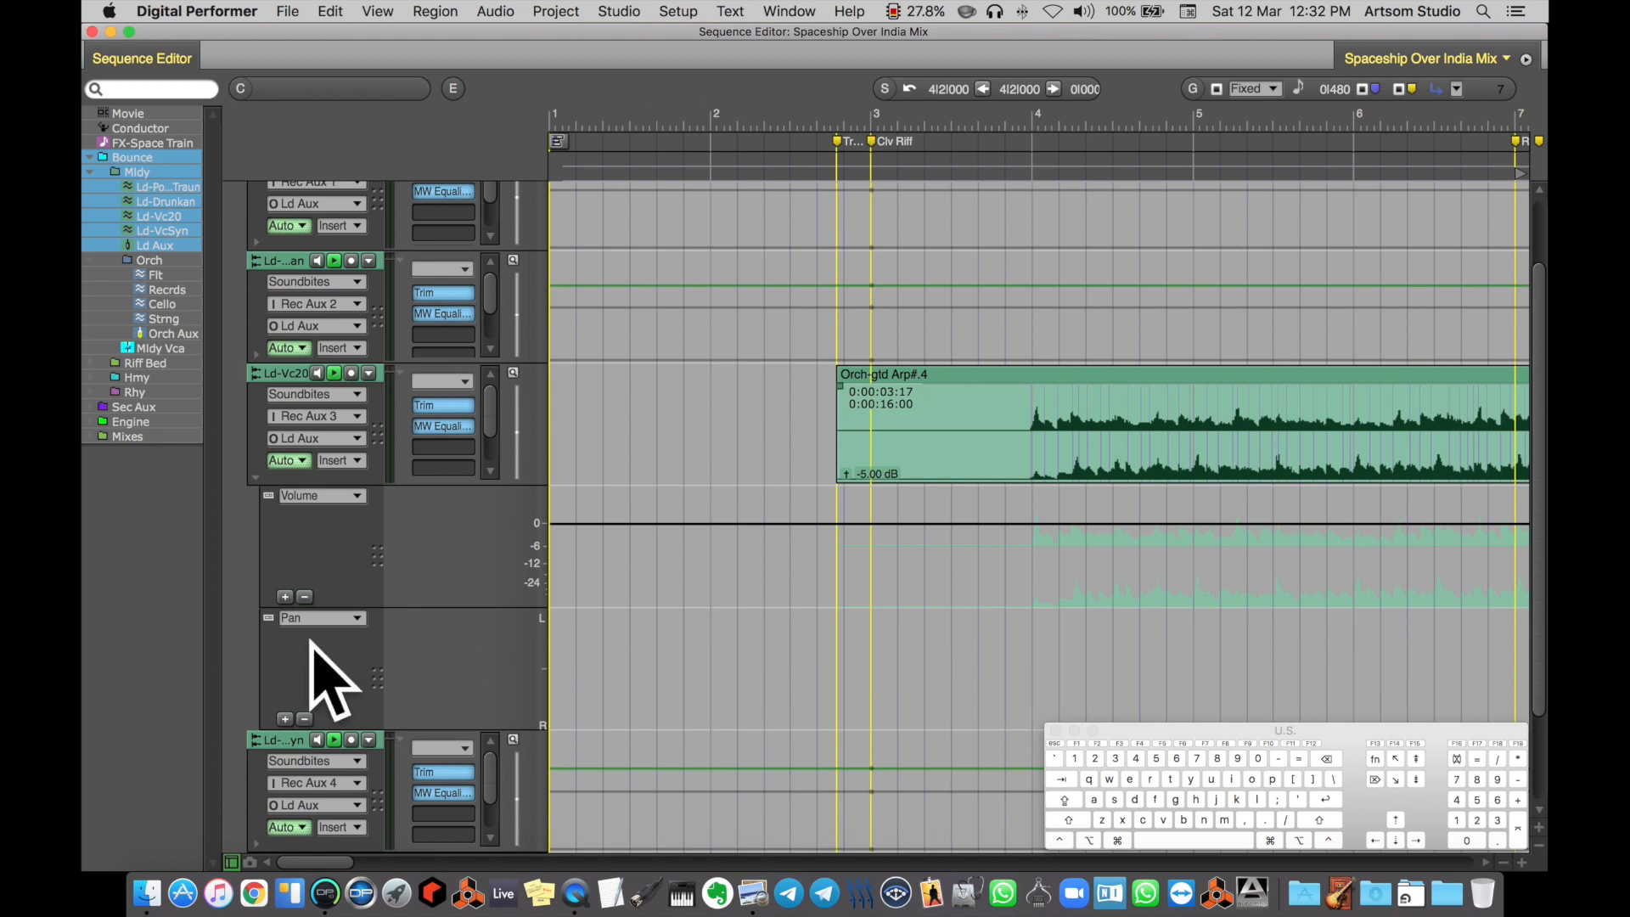
Reduce the height of the Ld-Vc20 automation lanes and switch the Pan lane to Bite Volume
drag(355, 607, 354, 543)
click(334, 561)
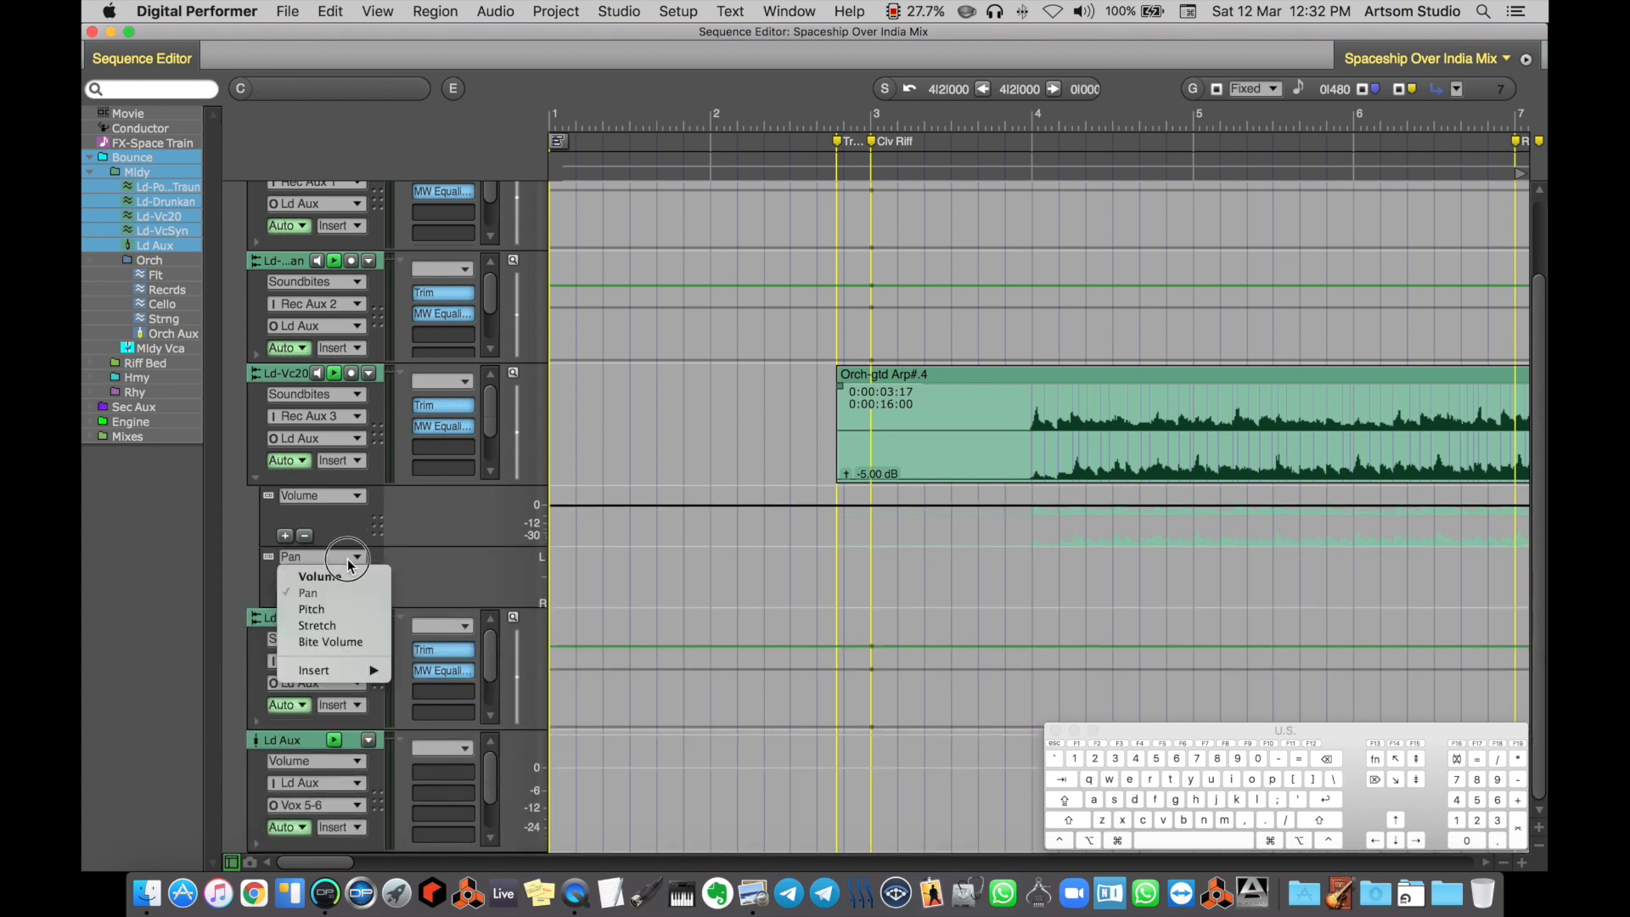
click(357, 643)
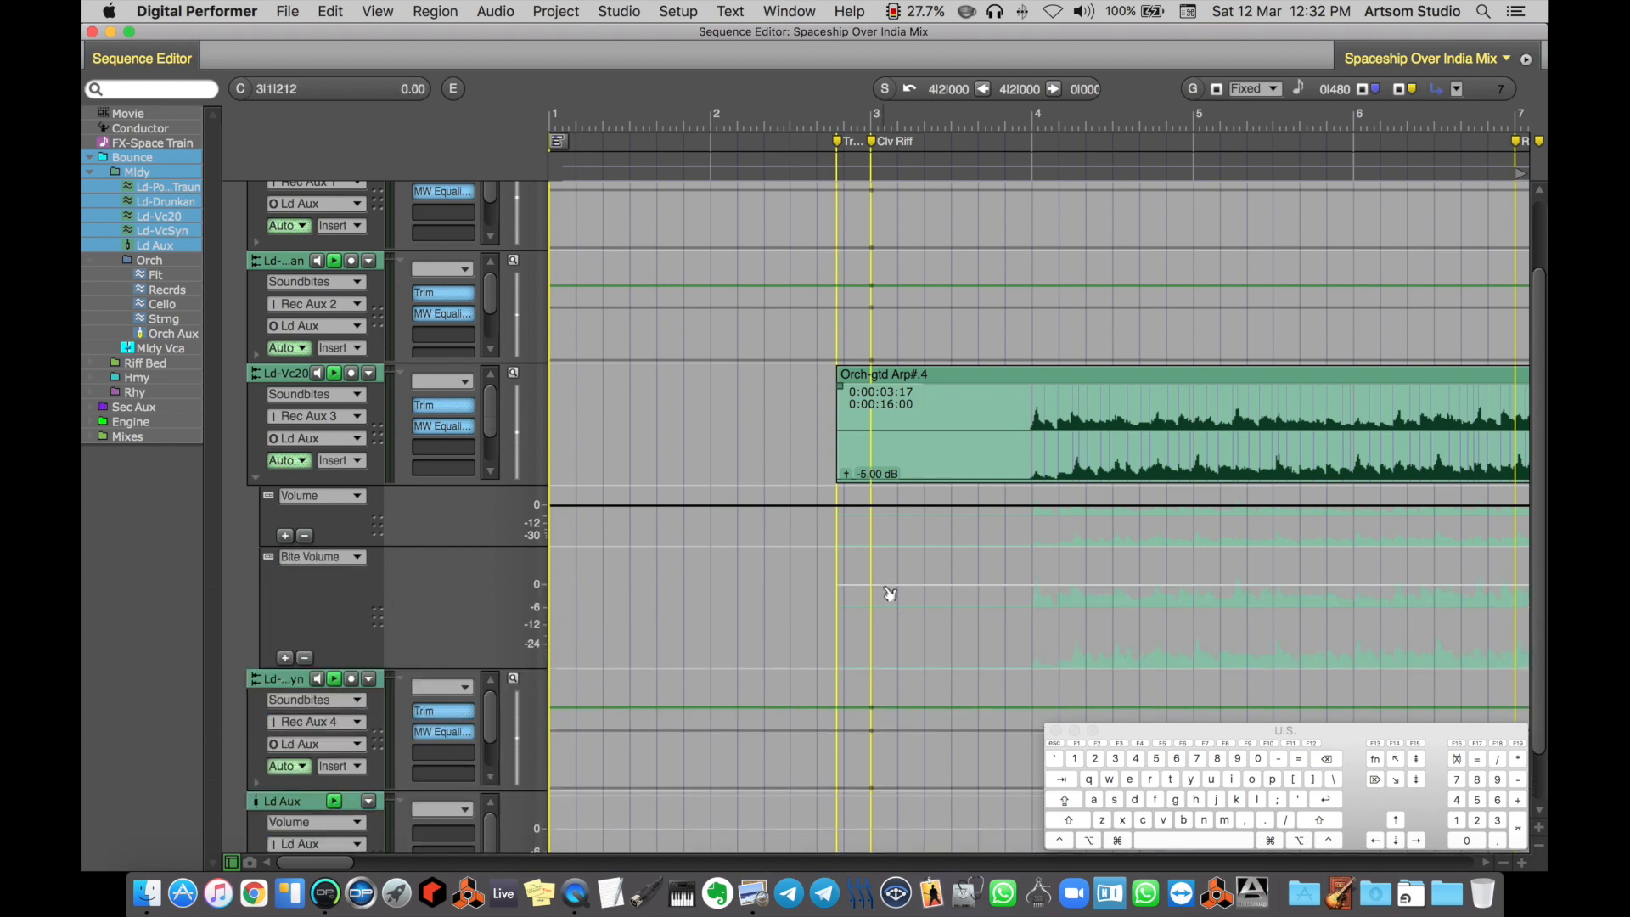
Remove the Bite Volume lane and collapse the remaining automation lane under Ld-Vc20
click(340, 561)
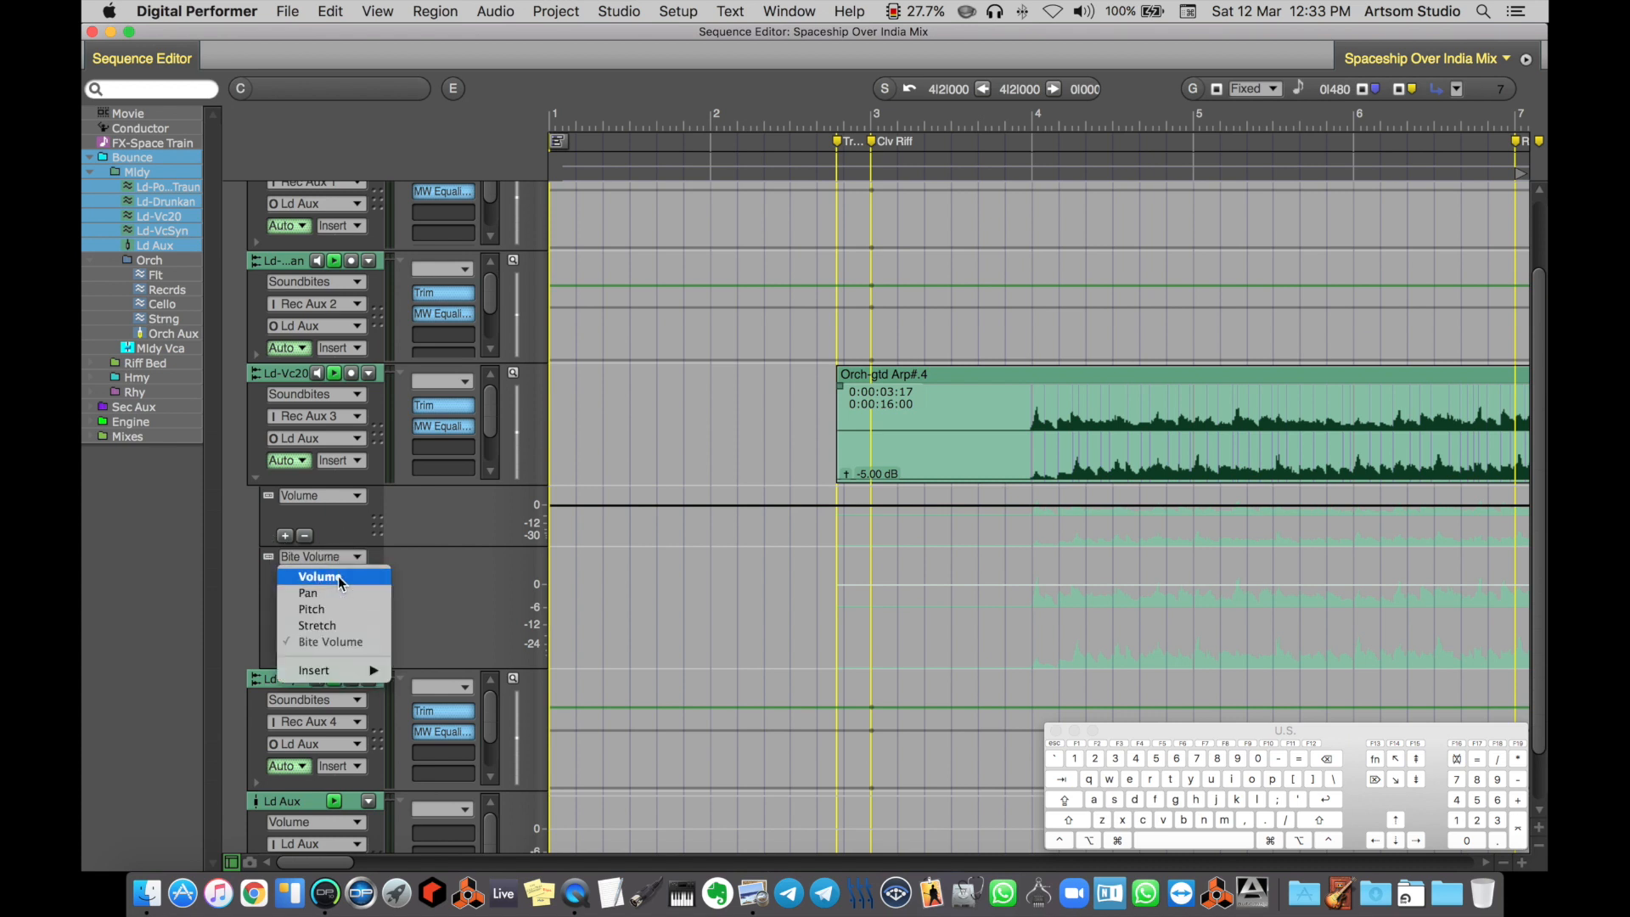
click(340, 577)
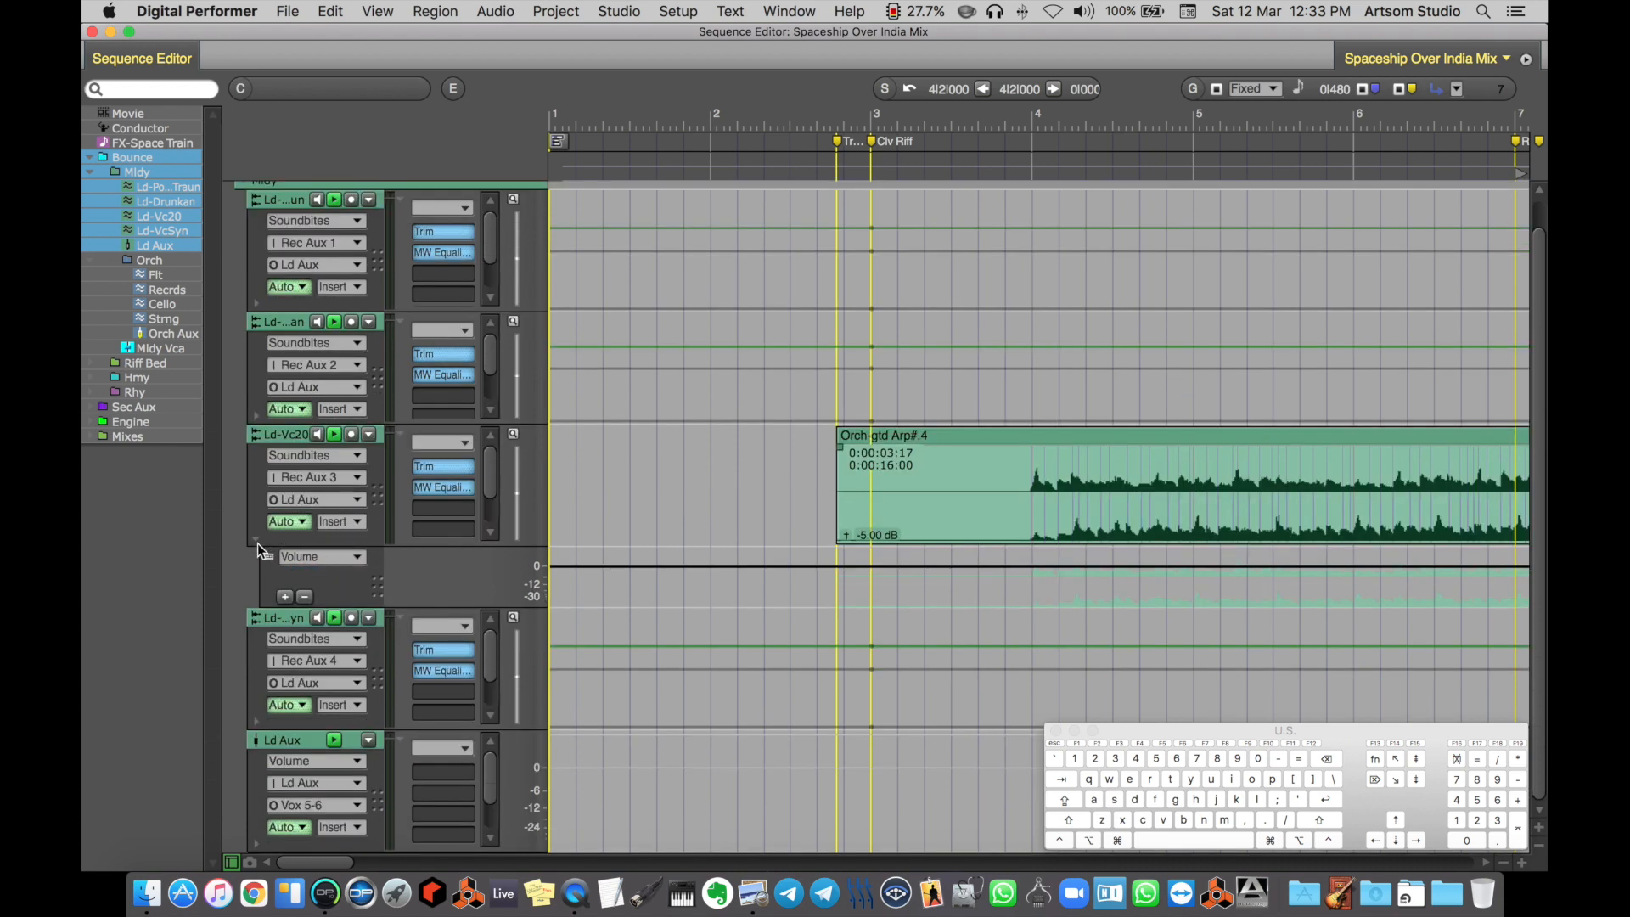
click(255, 540)
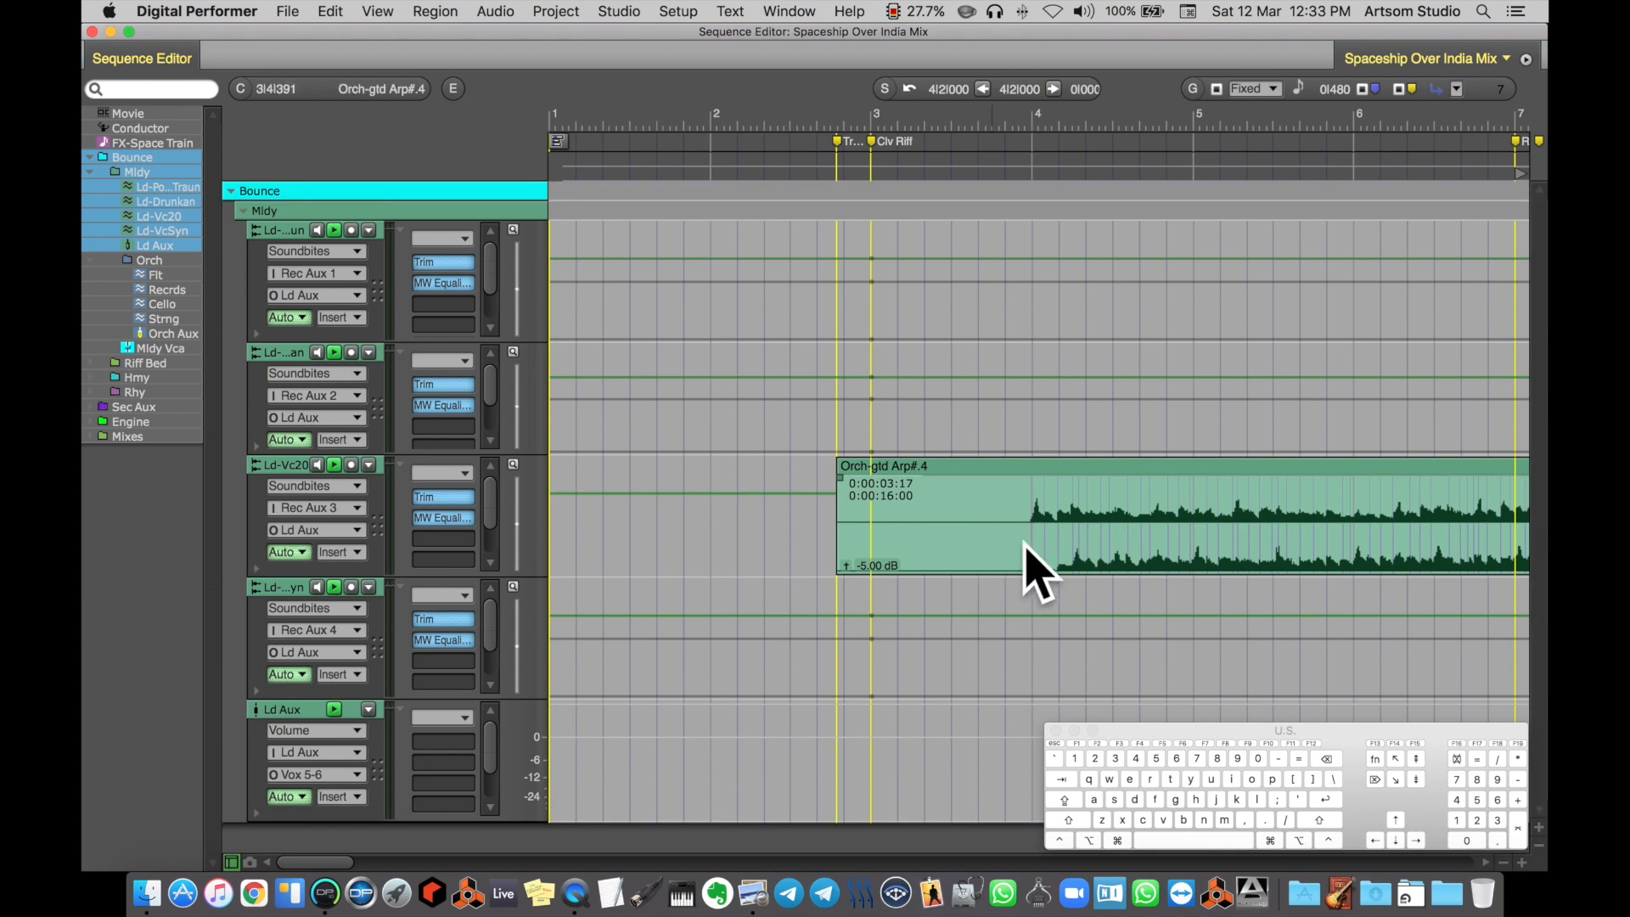
scroll(1093, 541, right, 5)
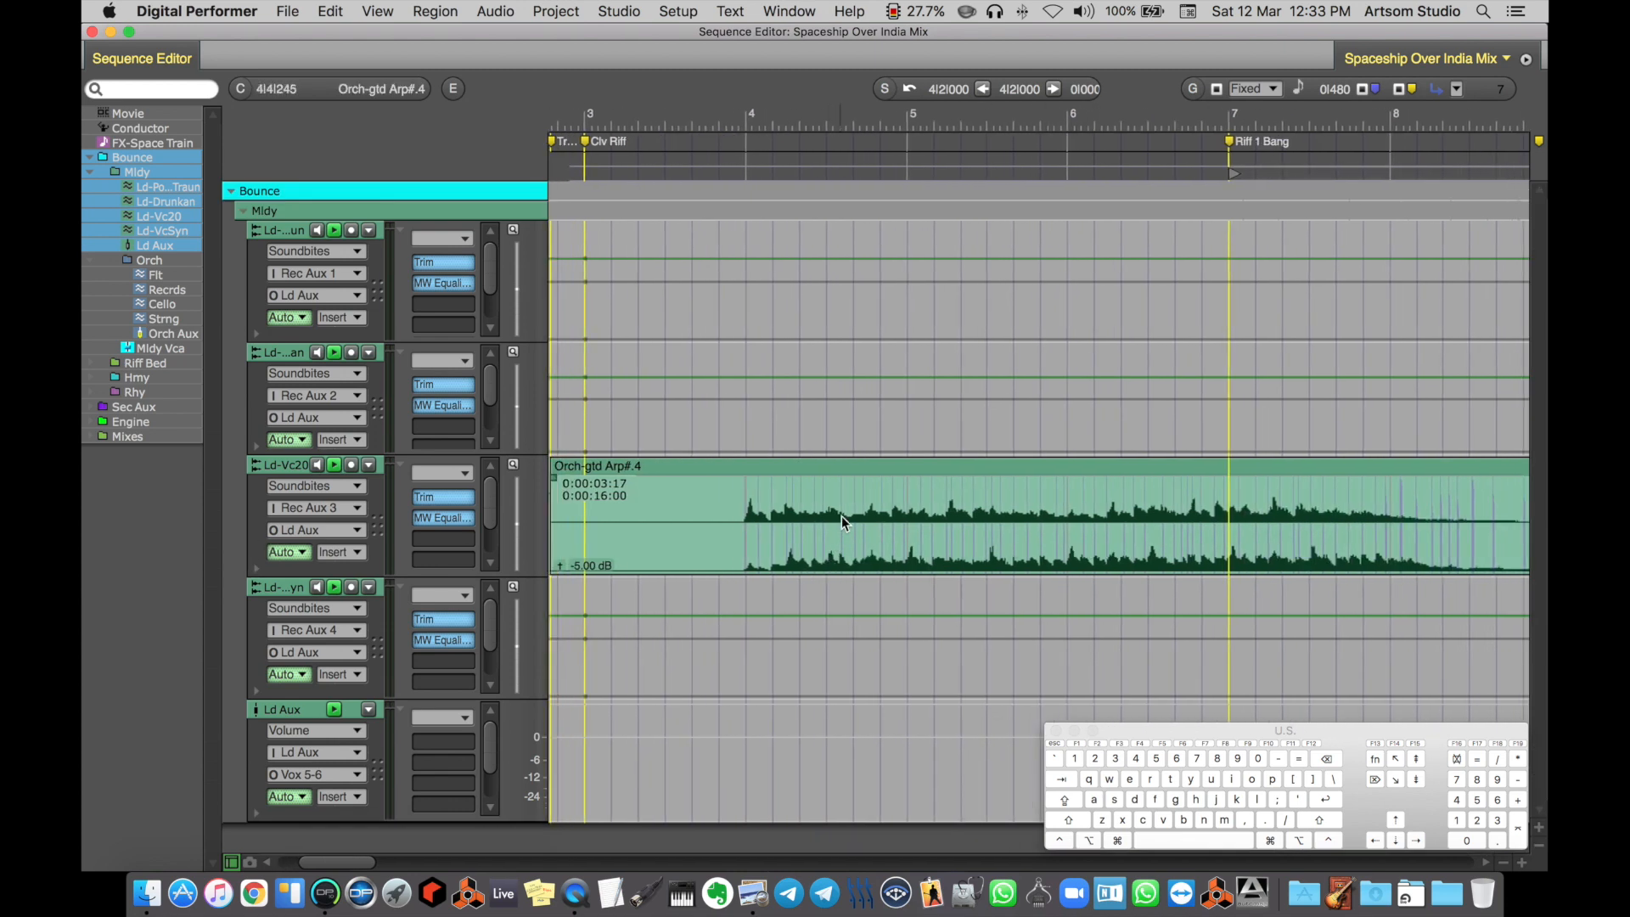
click(513, 467)
mouse_move(513, 466)
mouse_down()
mouse_move(536, 467)
mouse_move(501, 475)
mouse_up()
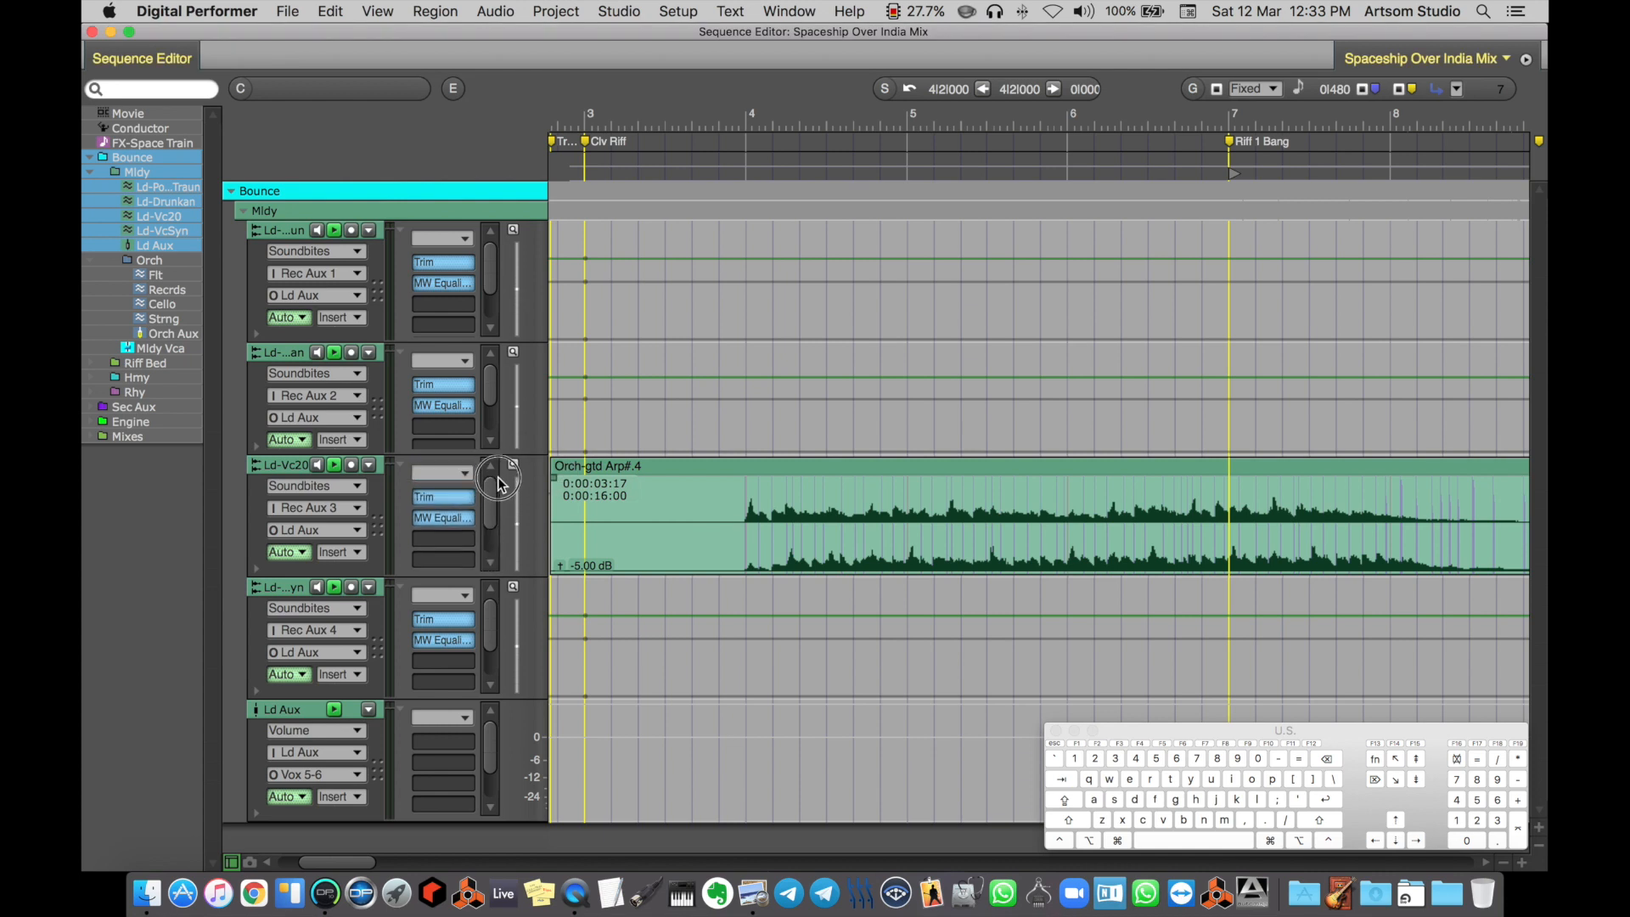